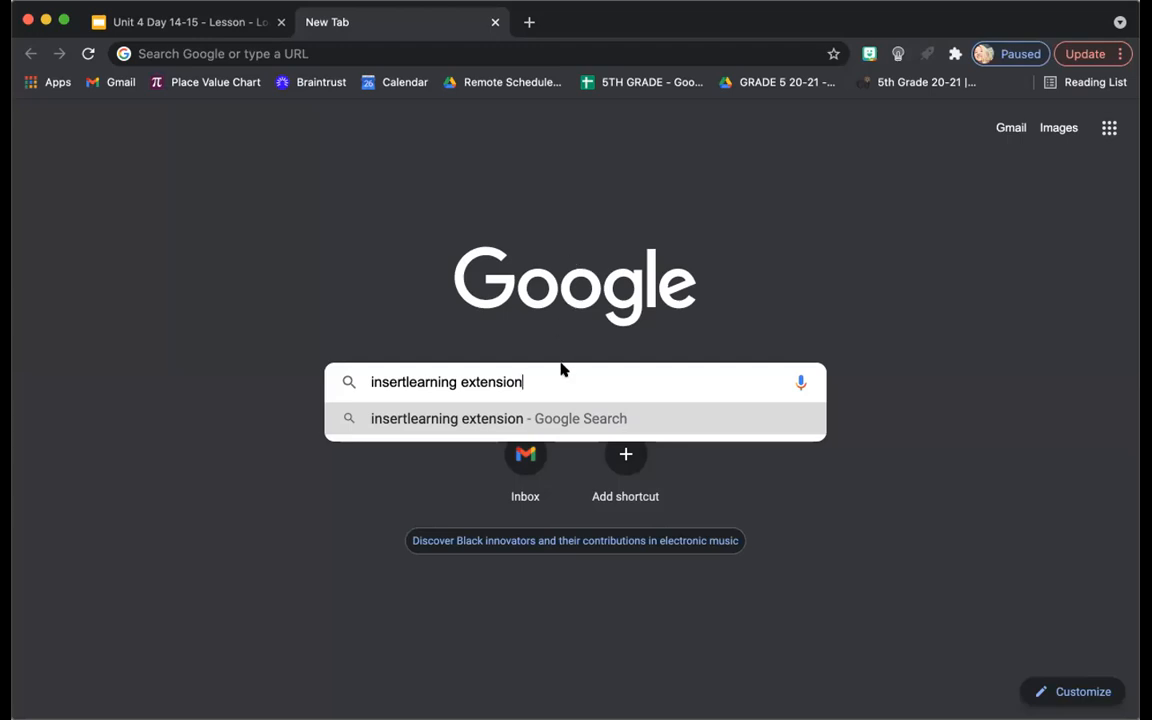
- Search Google for the InsertLearning extension, open its Chrome Web Store listing and review the preview images and overview
key(Return)
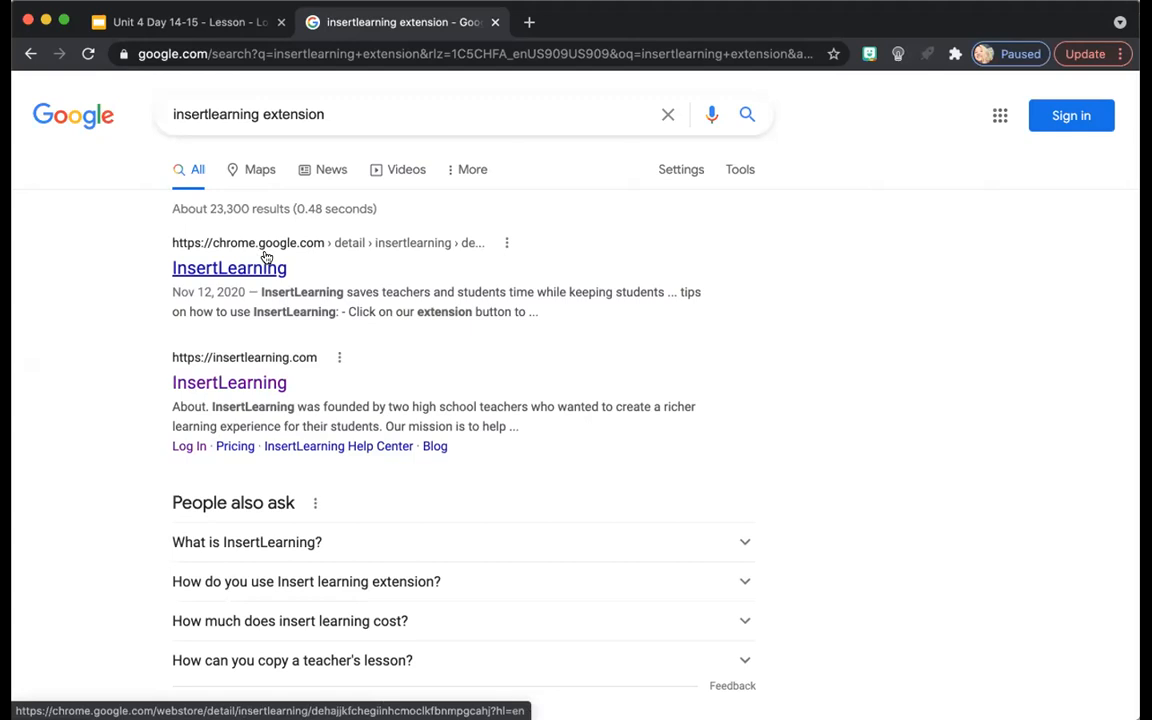
click(237, 270)
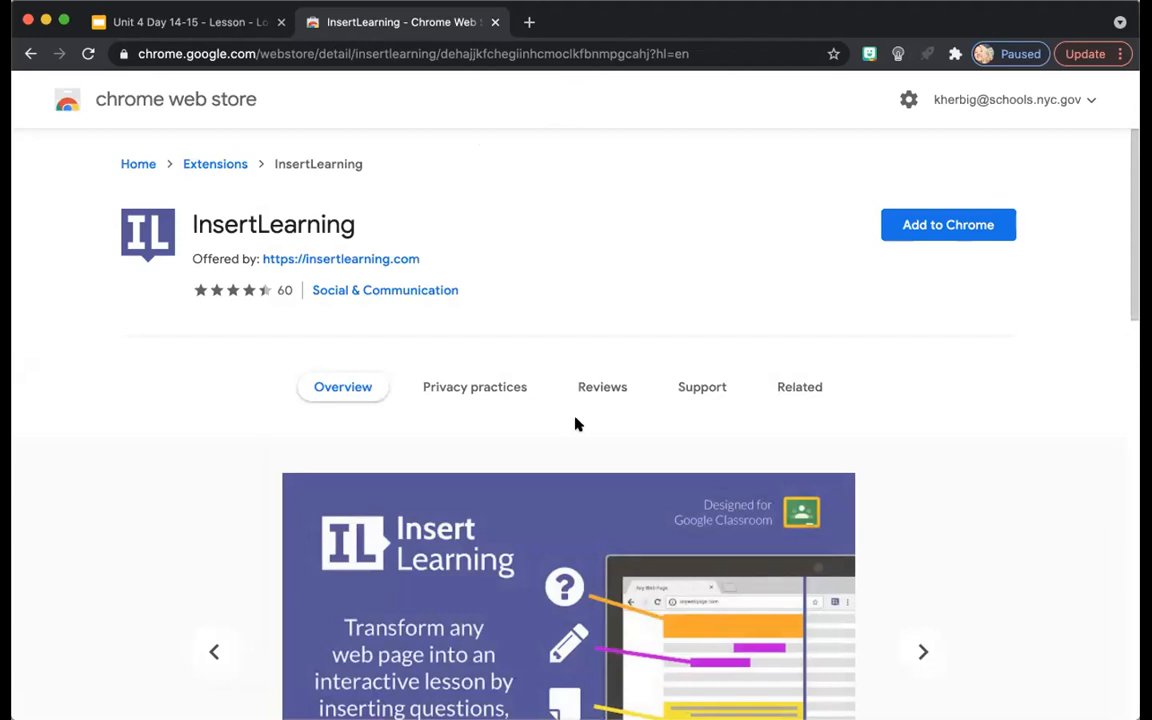
scroll(576, 422, down, 5)
click(913, 386)
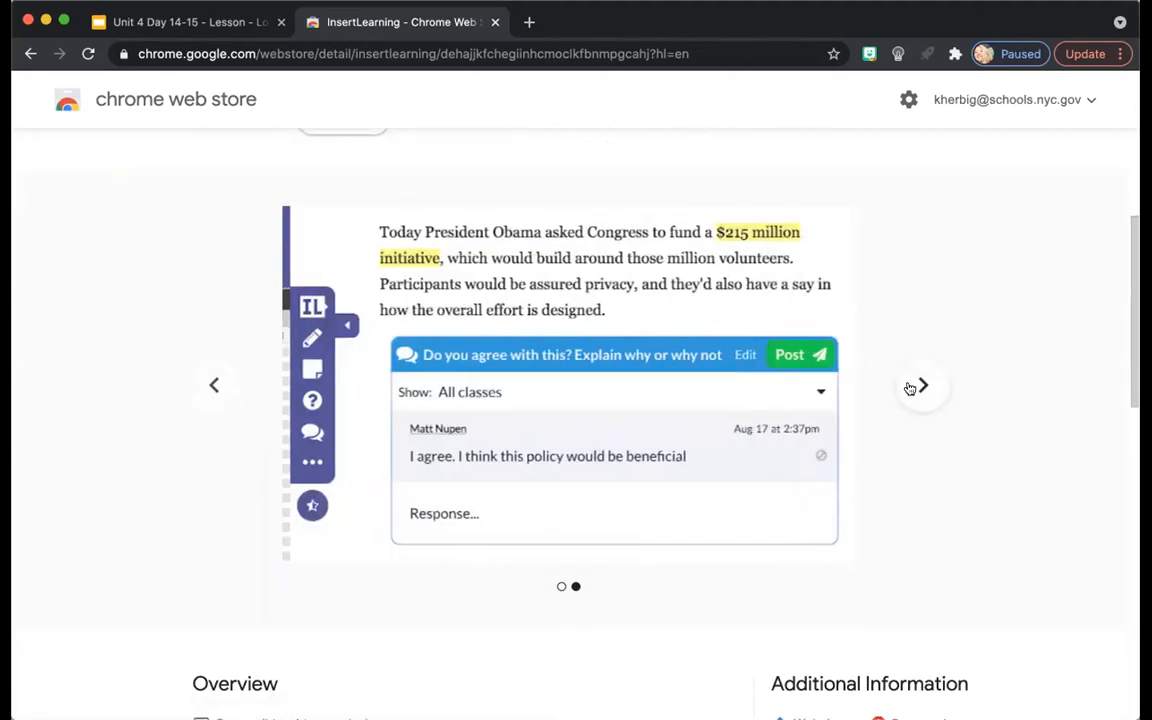
scroll(908, 388, down, 9)
scroll(908, 388, down, 5)
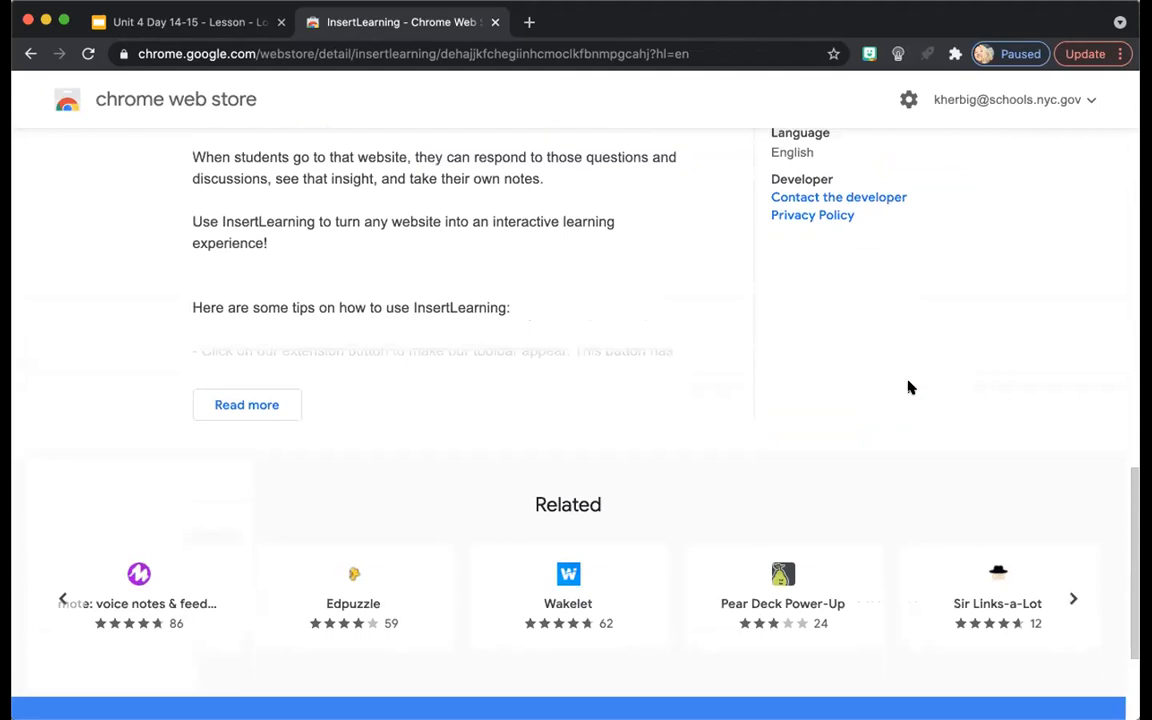
scroll(908, 388, up, 20)
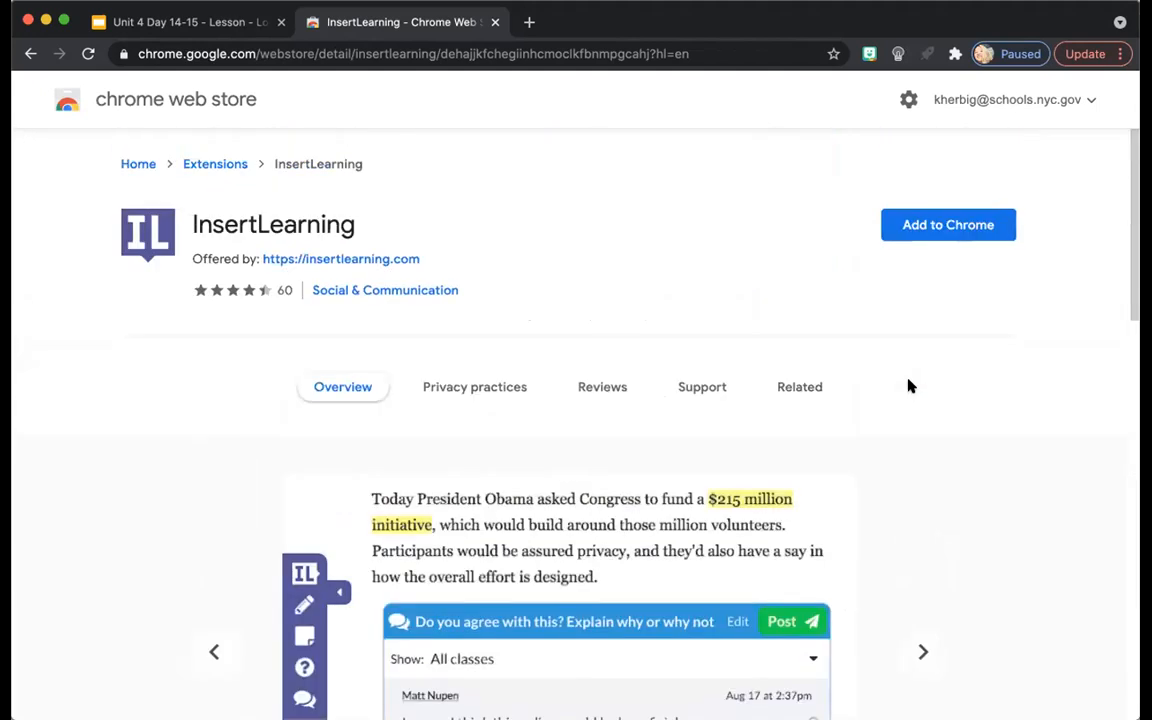
- Add the InsertLearning extension to Chrome and sign up with Google as a teacher
click(943, 236)
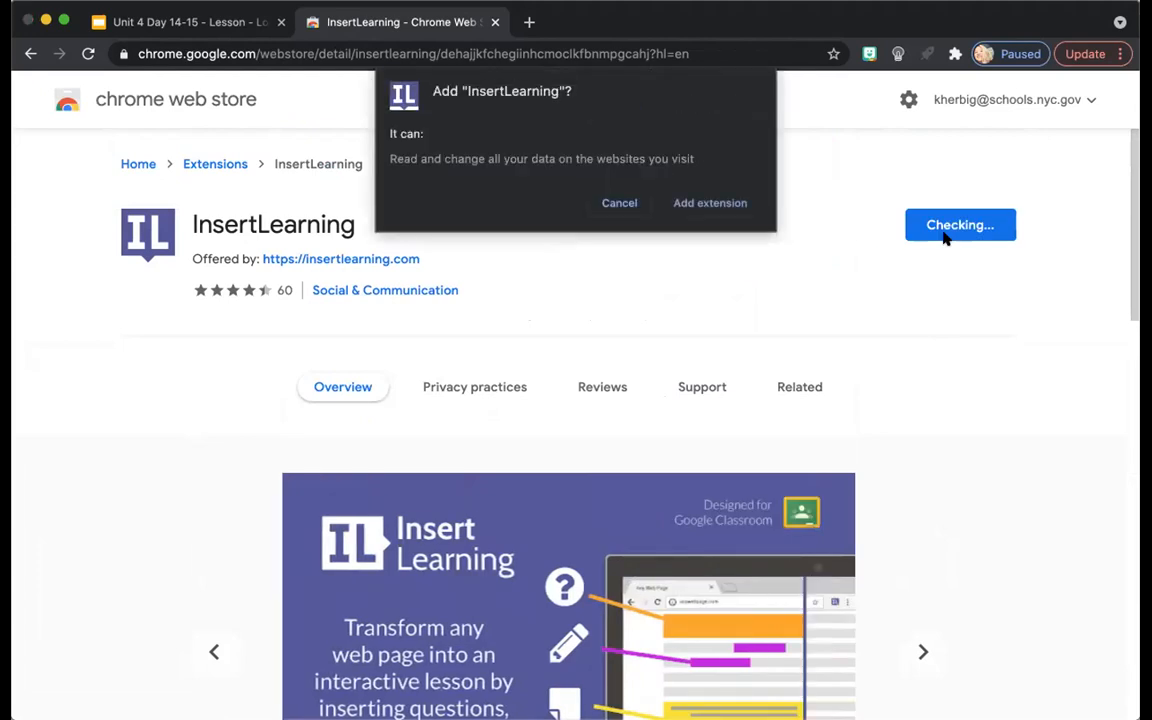
click(727, 204)
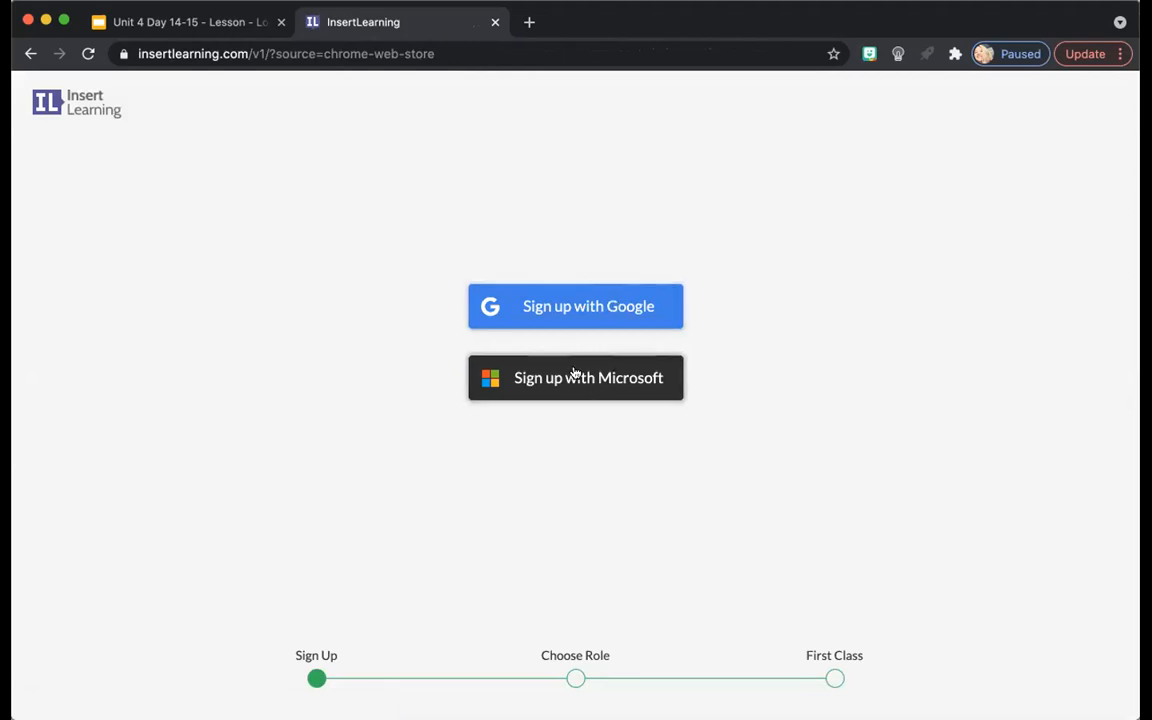
click(540, 318)
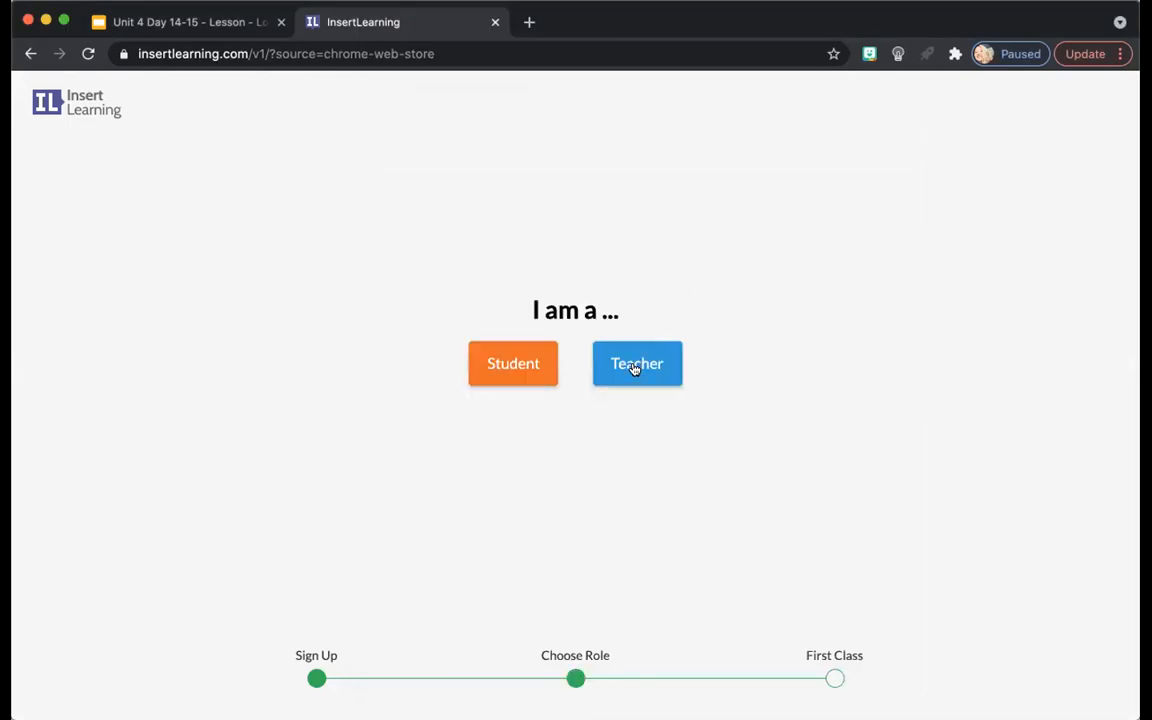
click(634, 369)
- Create the first InsertLearning class with the name 4th Grade
click(574, 328)
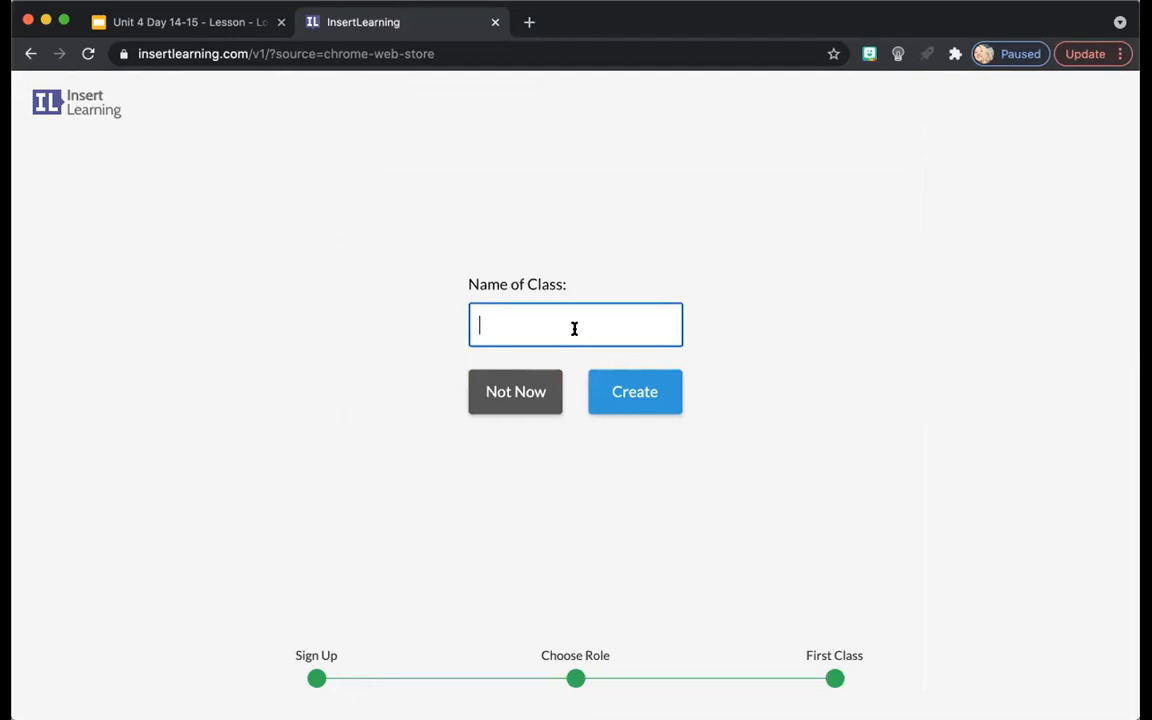
text(5th)
key(BackSpace)
key(BackSpace)
key(BackSpace)
text(4th Grade)
click(634, 405)
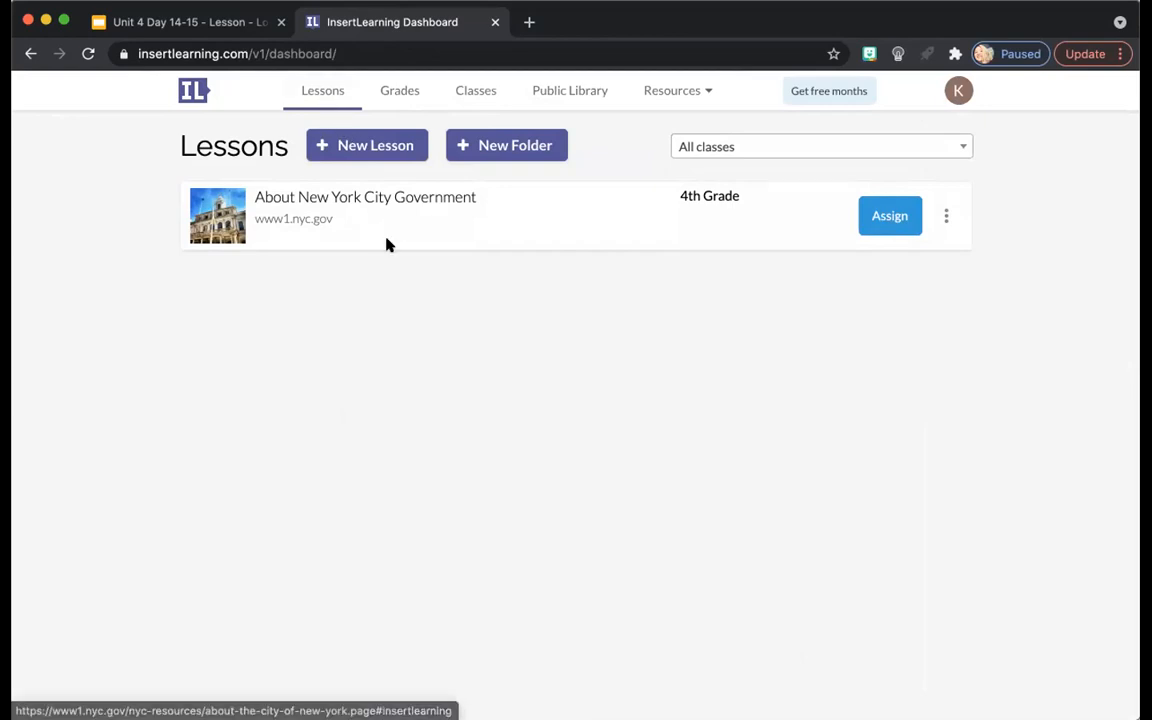
- Look through the dashboard's Grades, Classes and Public Library pages and the available Resources options
click(395, 97)
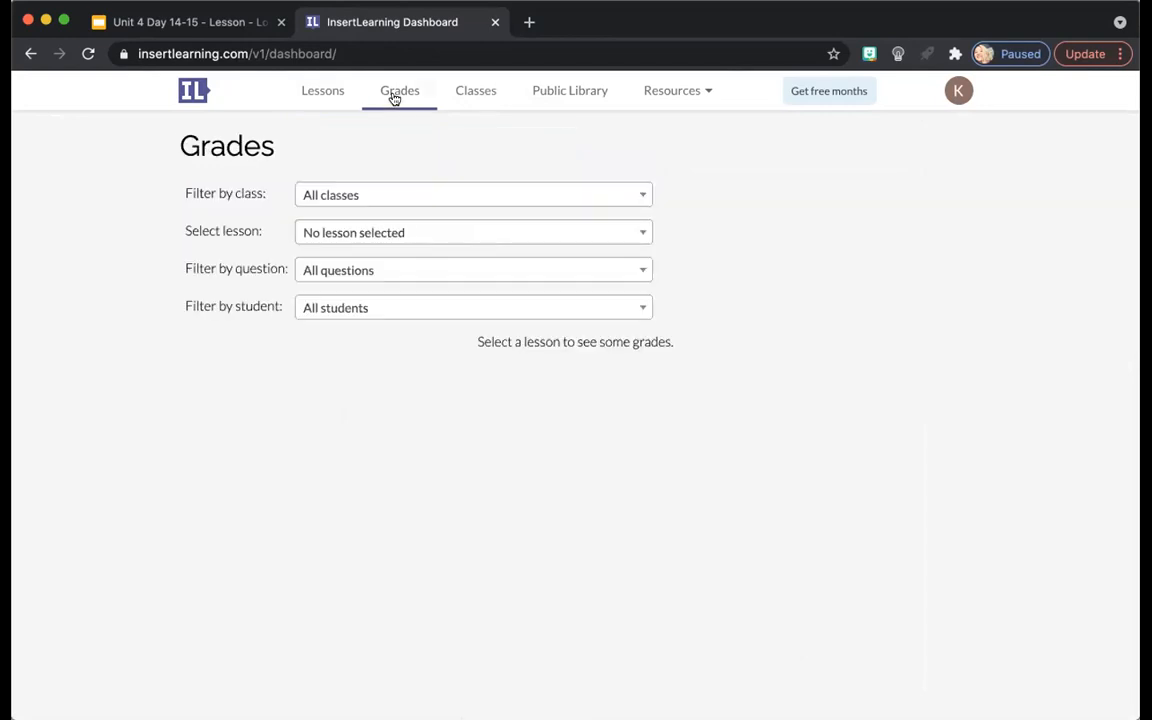
click(467, 103)
click(547, 97)
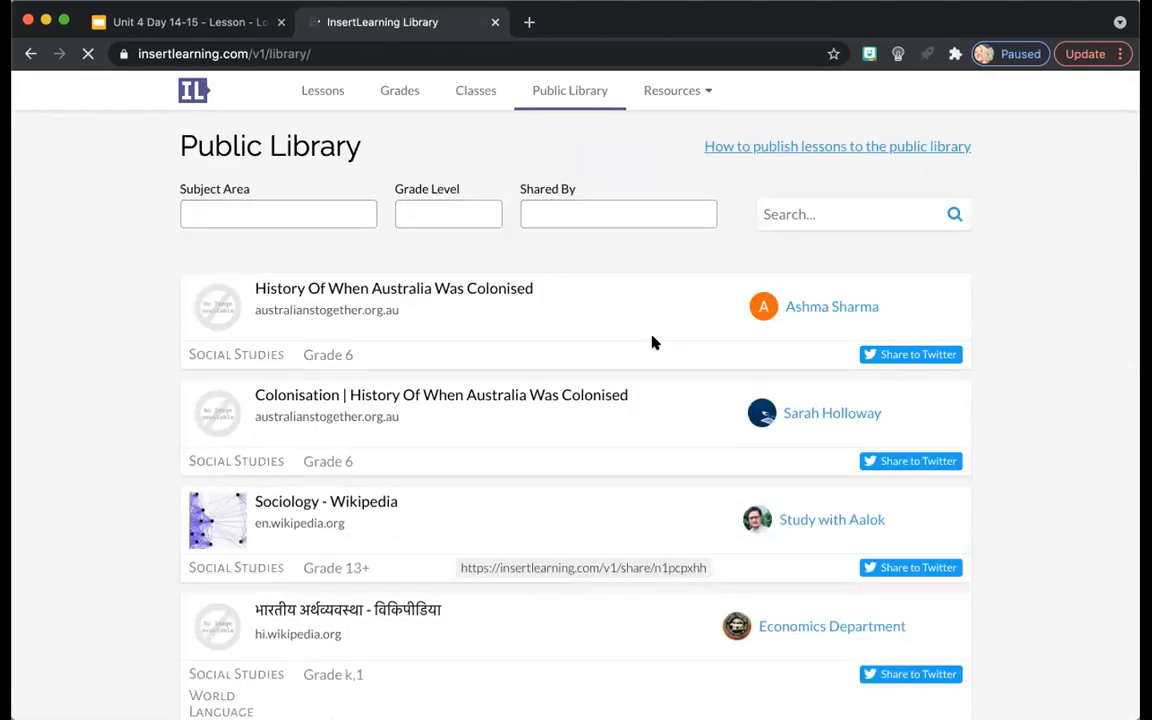
scroll(652, 343, down, 5)
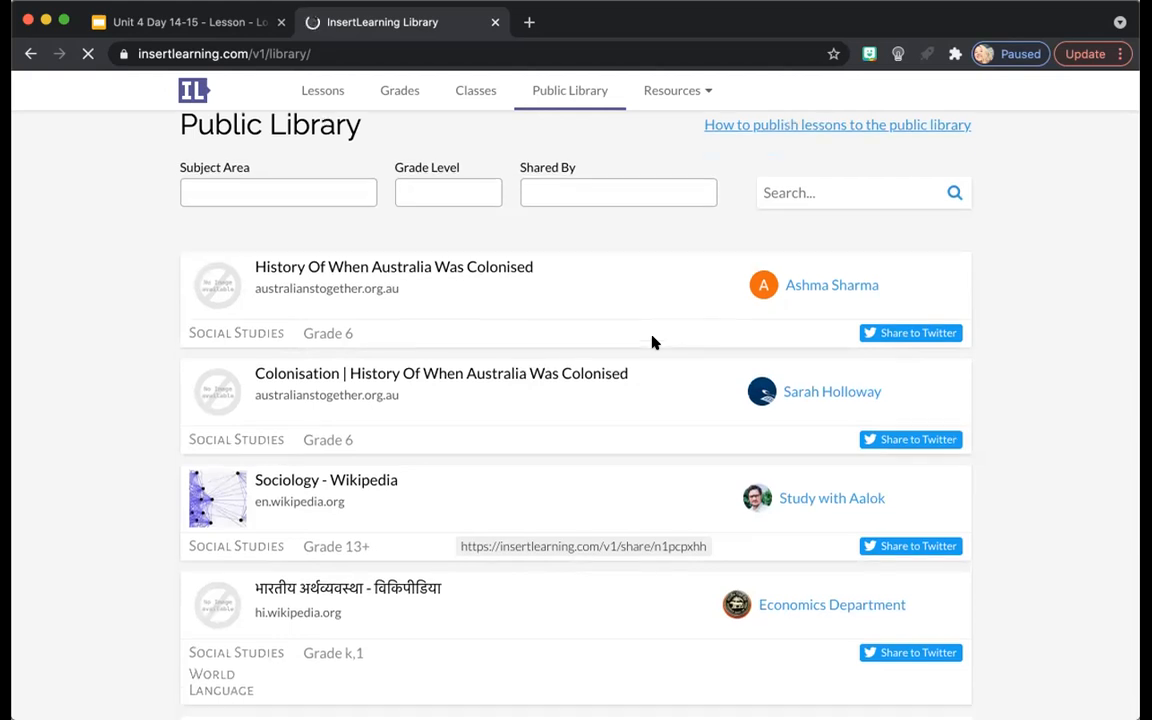
scroll(652, 343, down, 5)
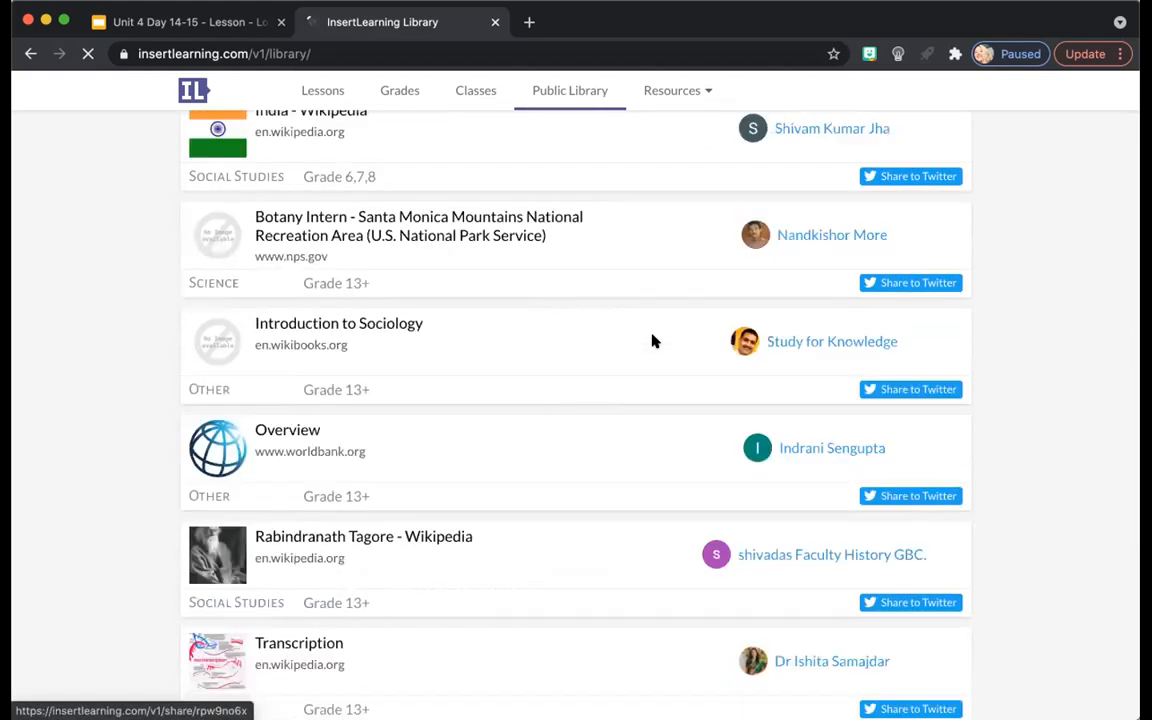
scroll(652, 343, down, 1)
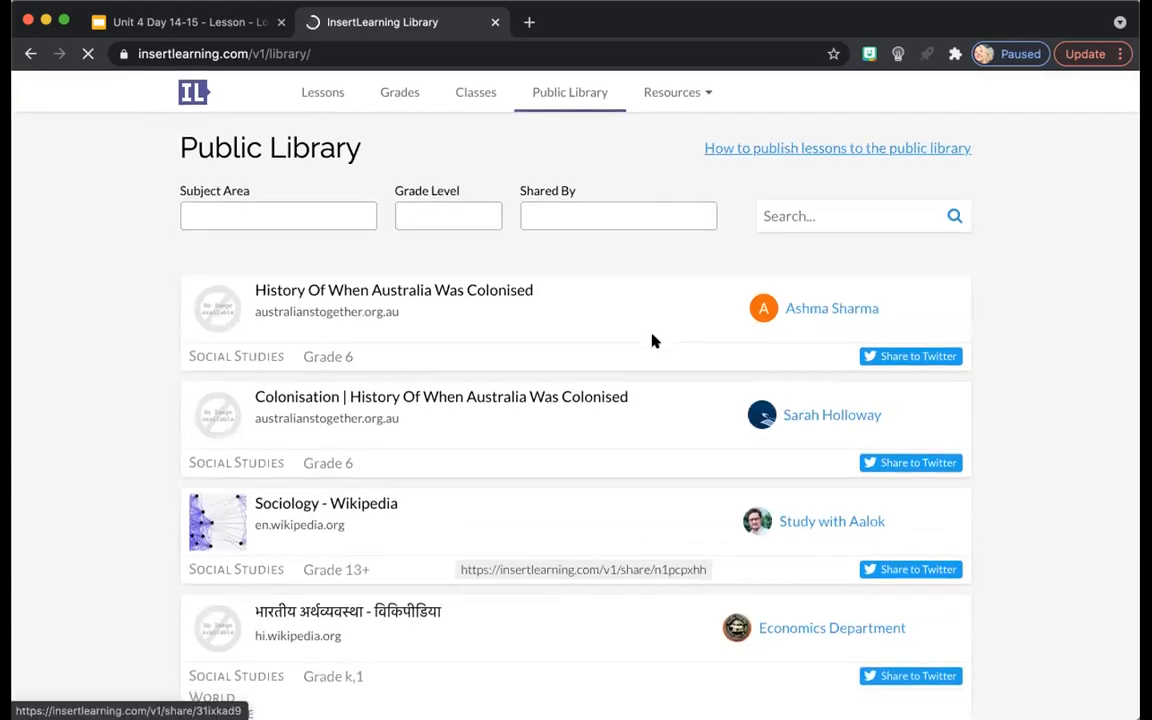
click(677, 91)
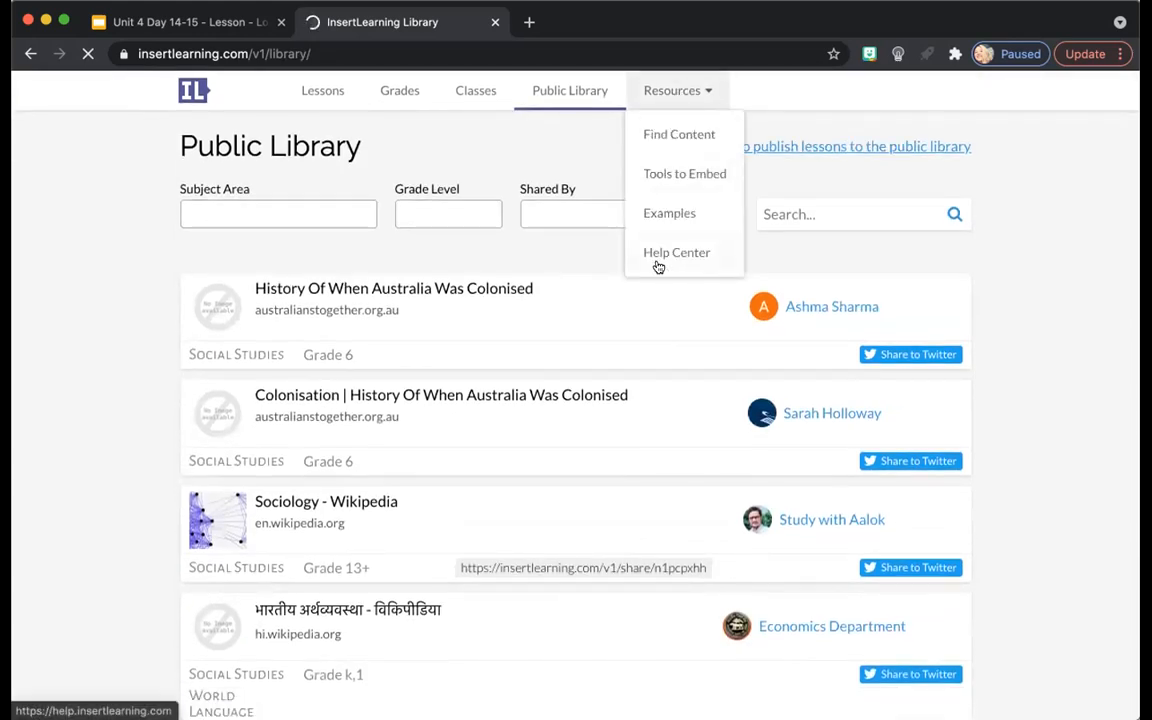
click(579, 150)
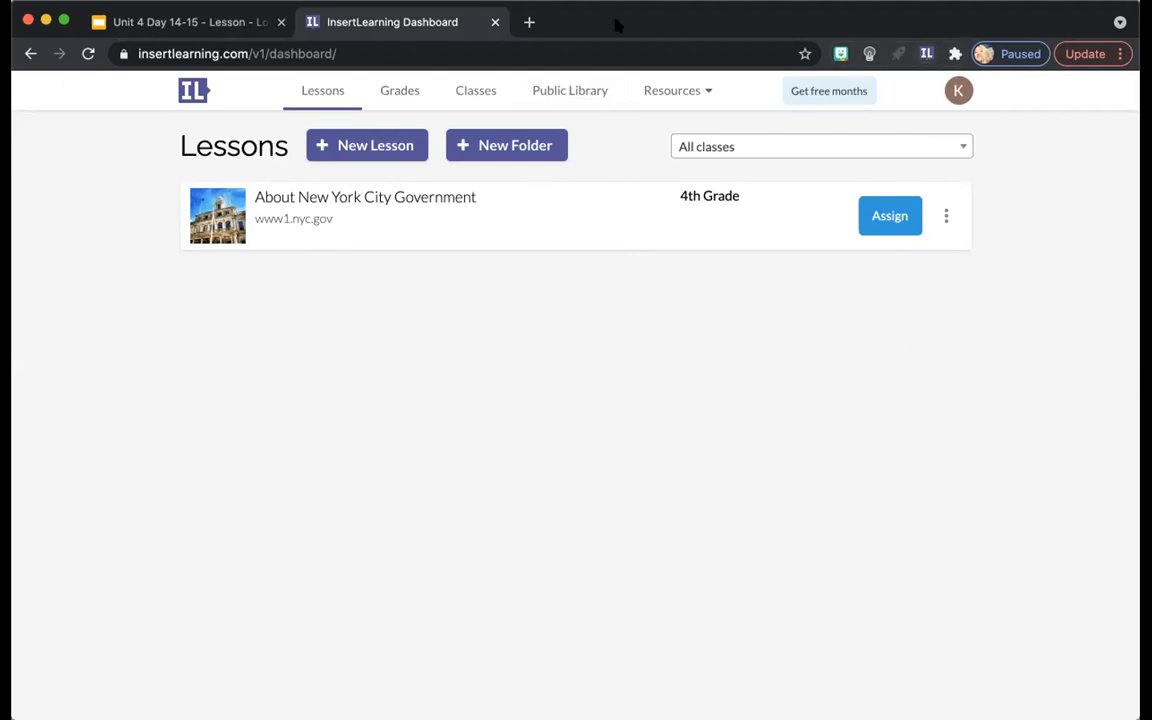
- Switch to the Unit 4 lesson in Google Slides and open the About NYC Government link from the Part 1 materials
click(220, 24)
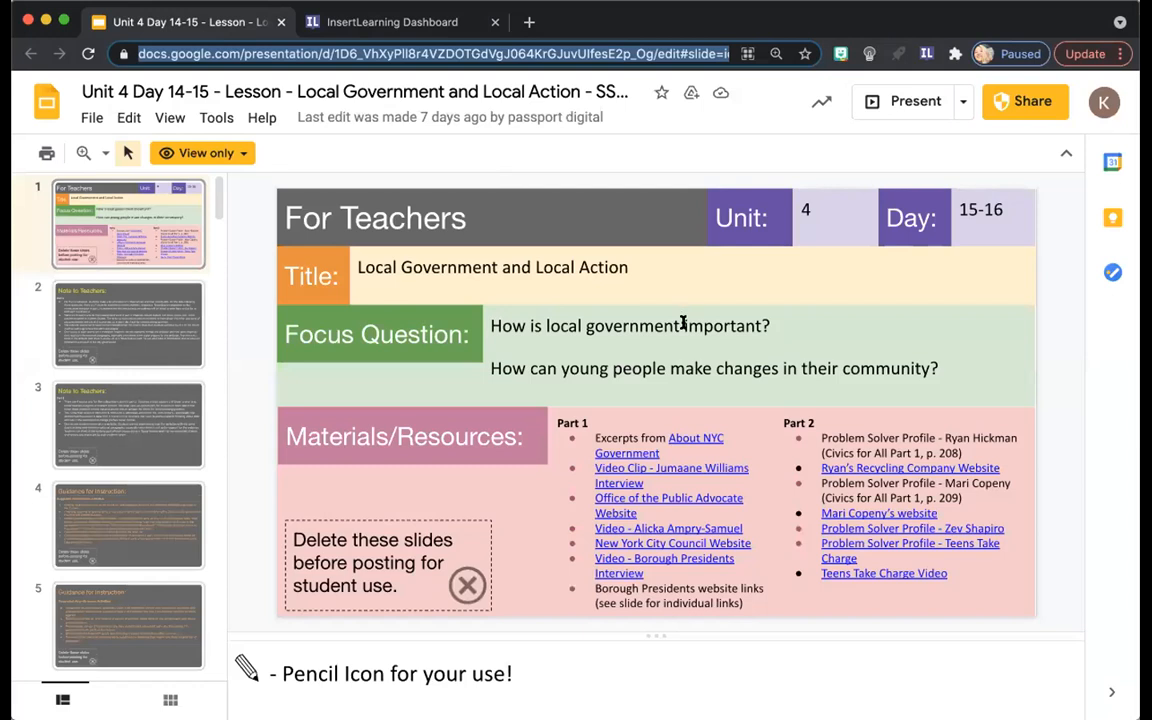
click(710, 413)
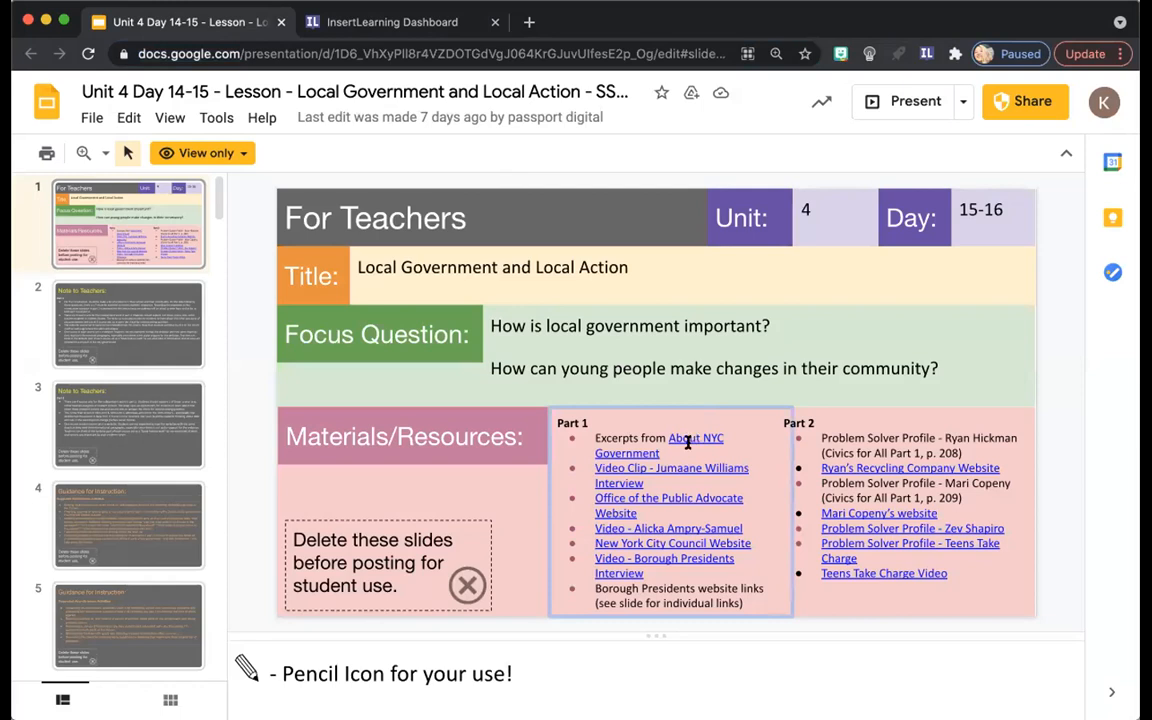
click(694, 438)
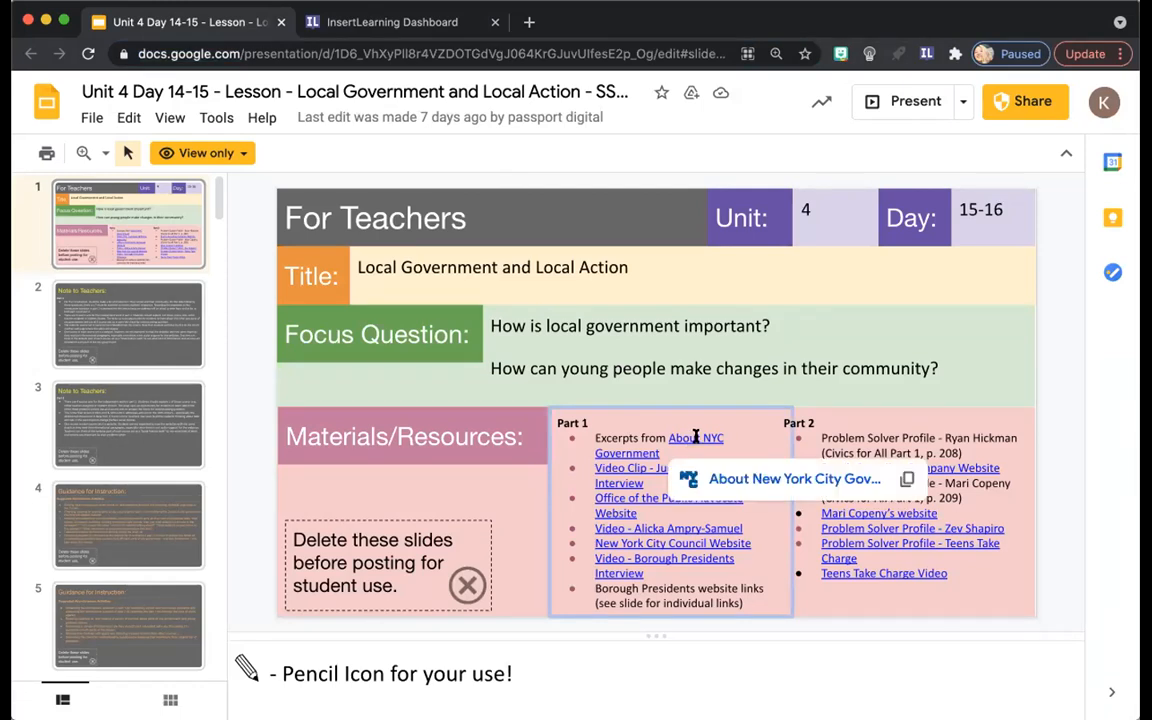
click(728, 479)
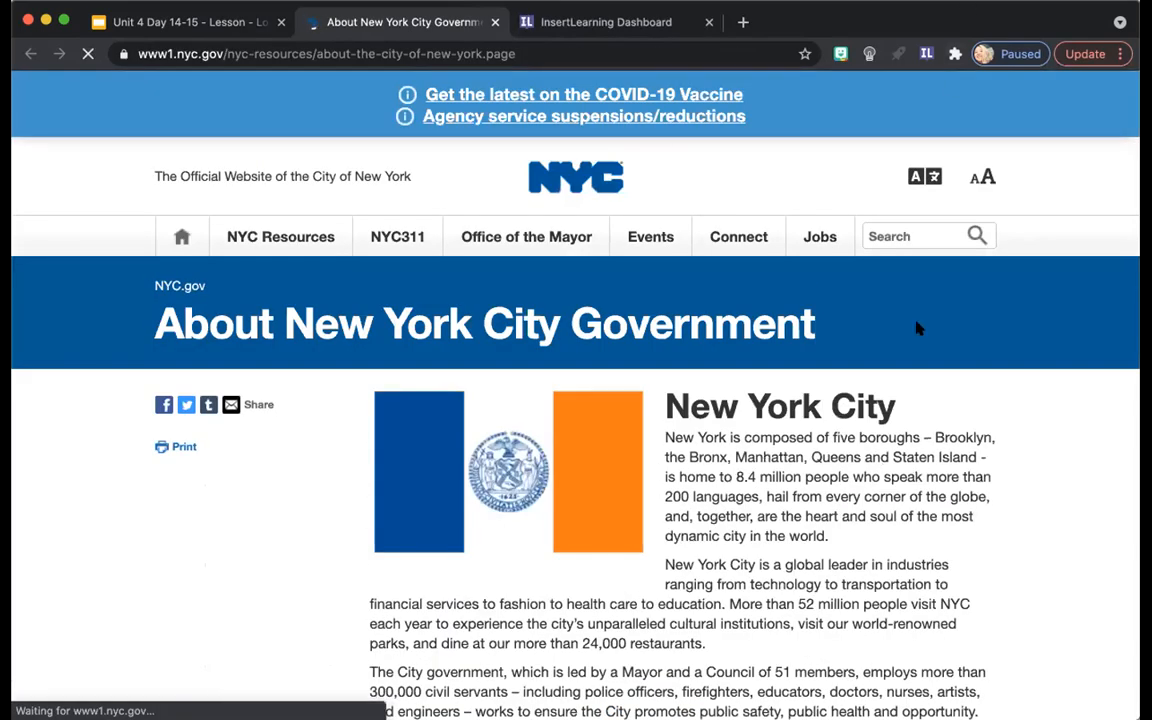
- Skim the About New York City Government page, then load InsertLearning on it by signing in with Google
scroll(975, 557, down, 1)
scroll(975, 557, down, 15)
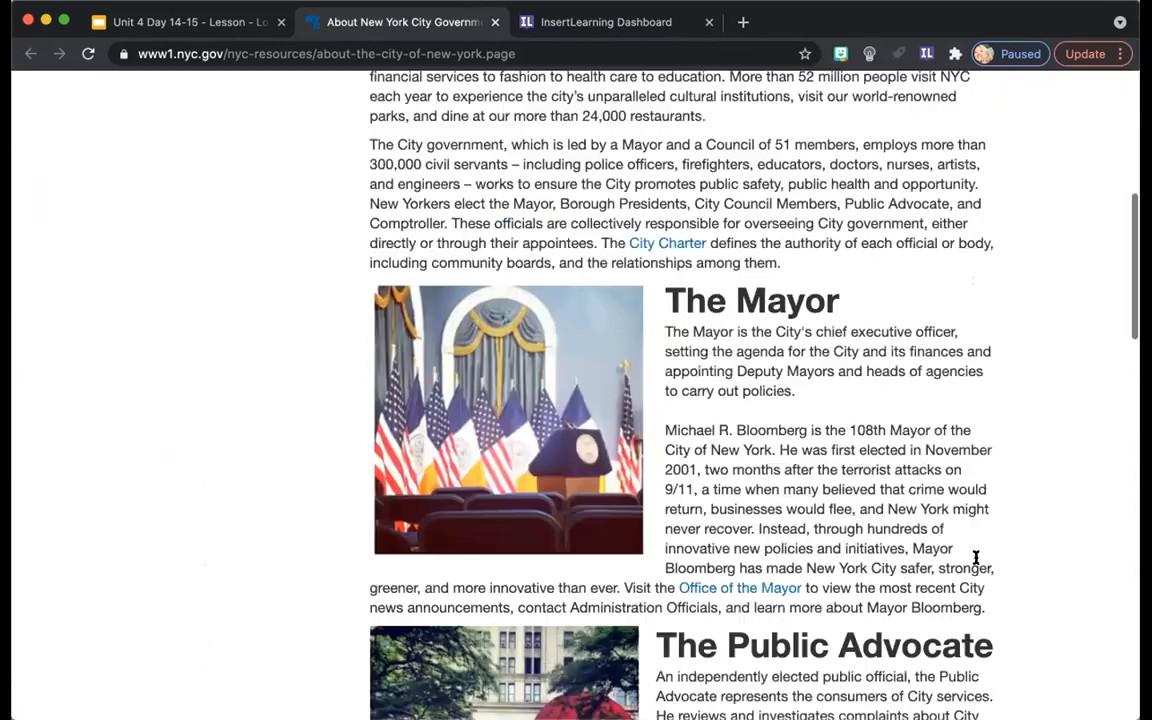
scroll(975, 560, up, 15)
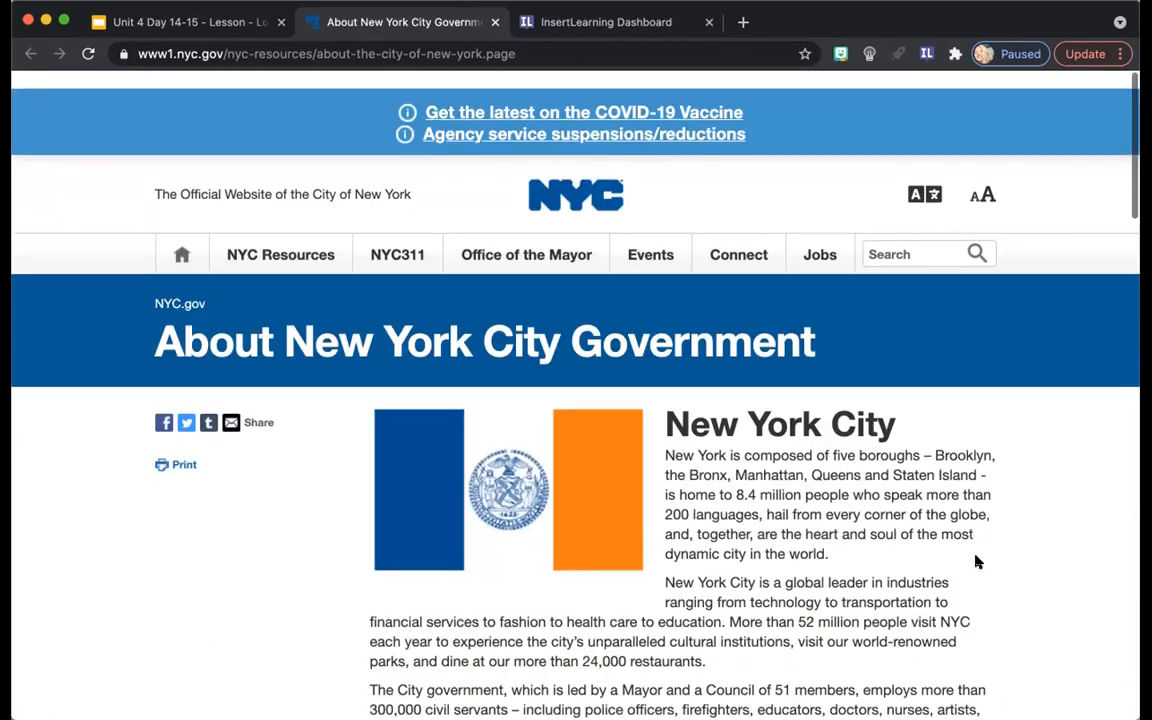
click(926, 54)
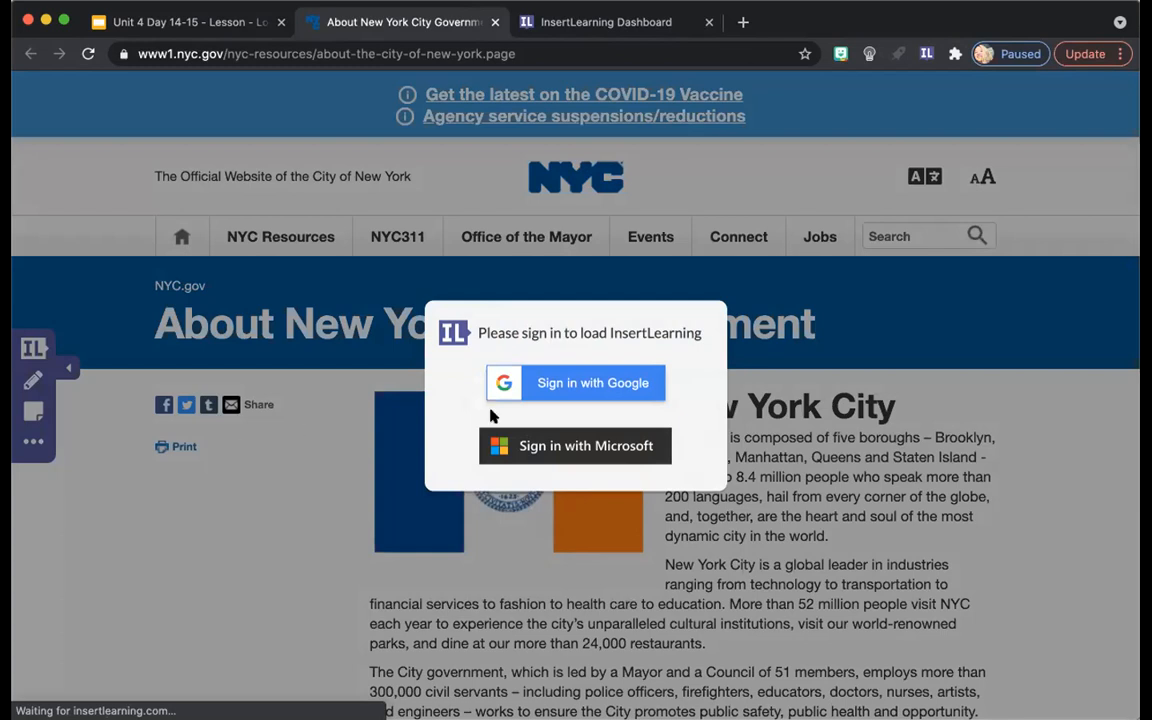
click(545, 382)
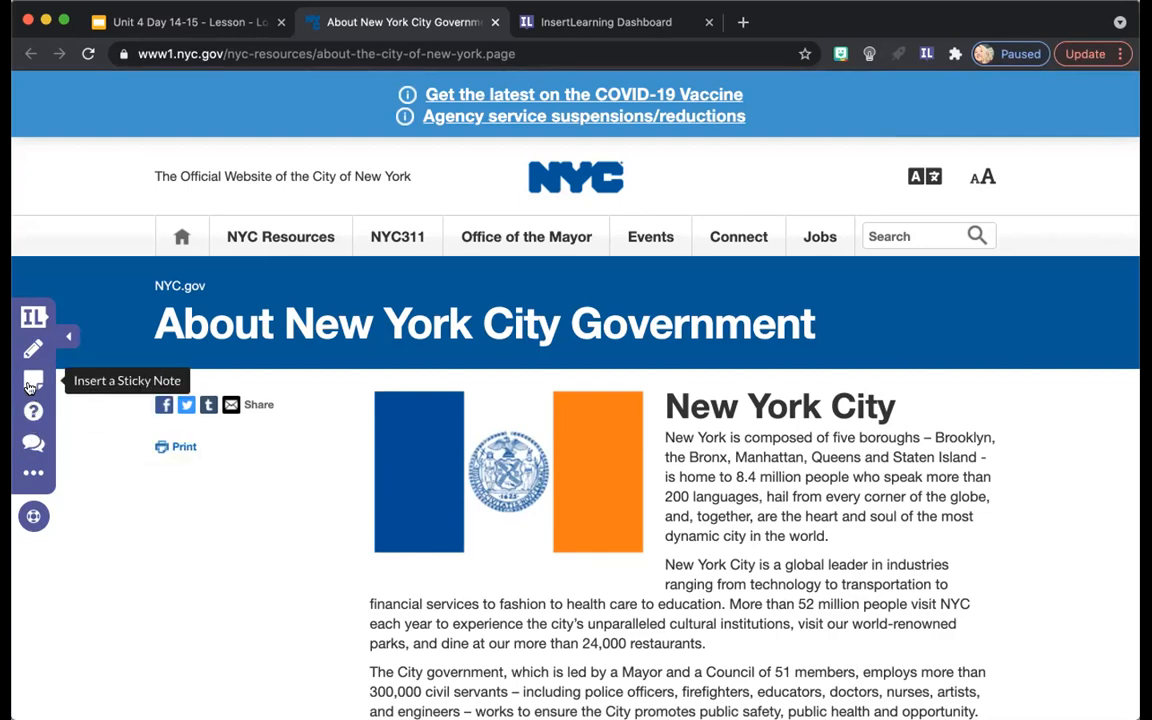
- Delete the existing sticky note "Why is the mayor important?" below The Mayor section
scroll(290, 572, down, 1)
scroll(292, 572, down, 3)
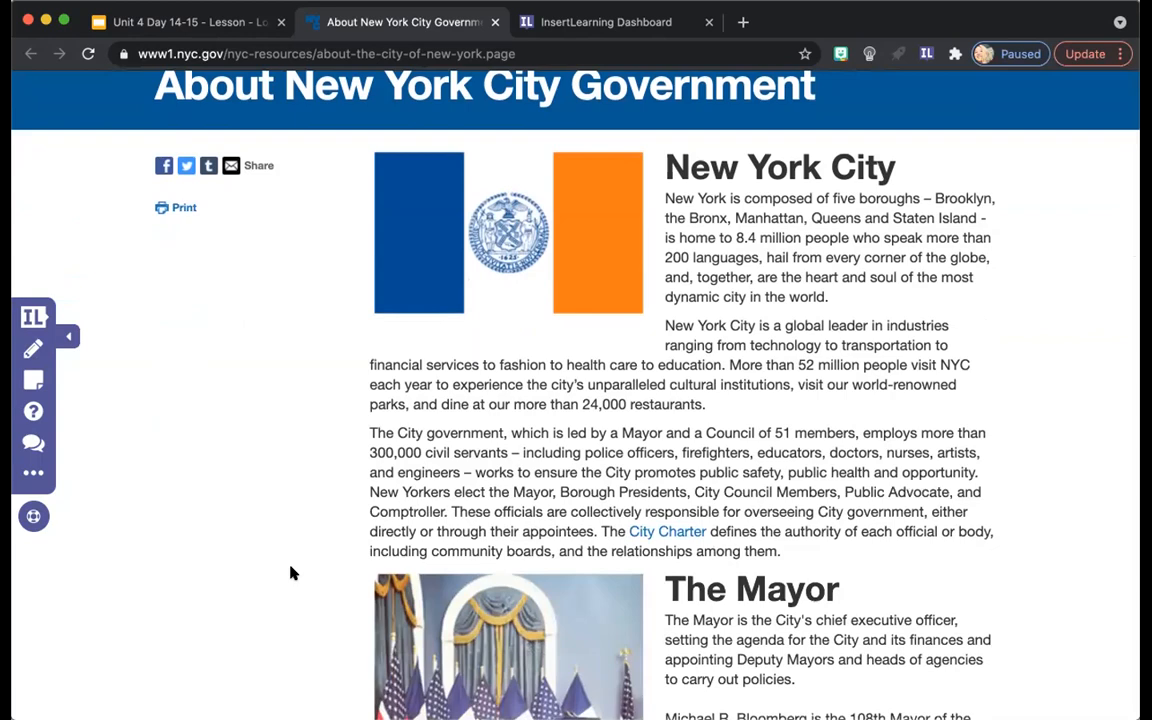
scroll(291, 572, down, 2)
scroll(291, 572, up, 3)
scroll(291, 572, up, 1)
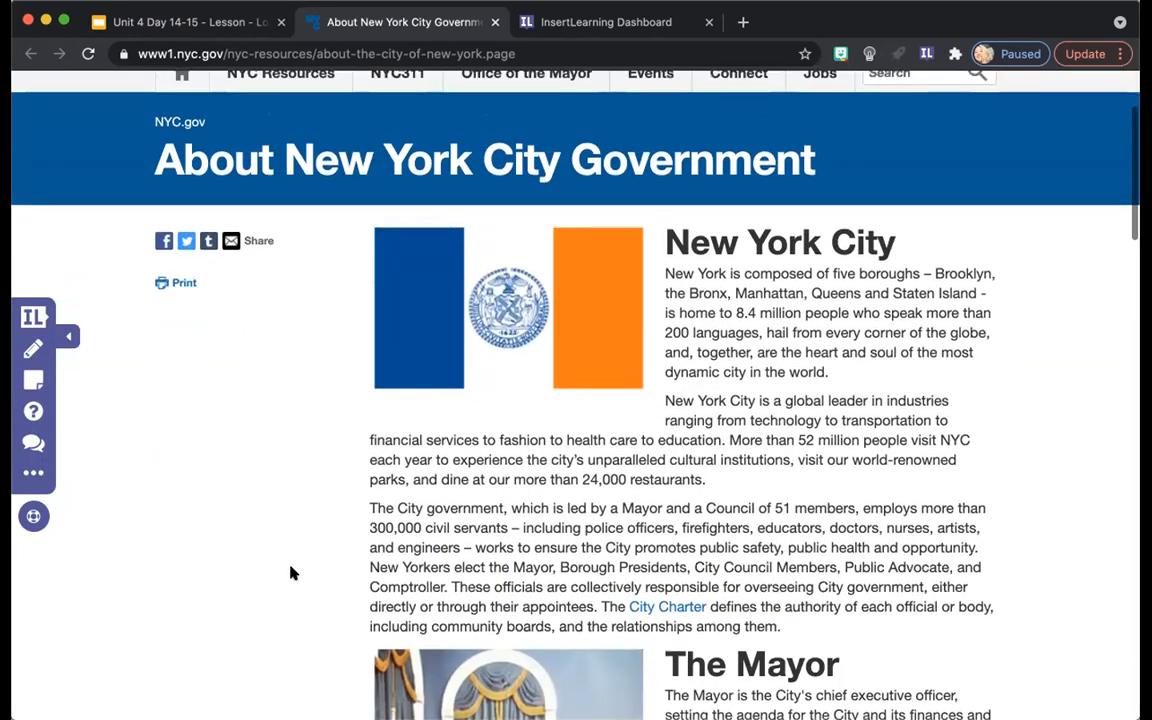
scroll(291, 572, down, 3)
scroll(291, 572, down, 2)
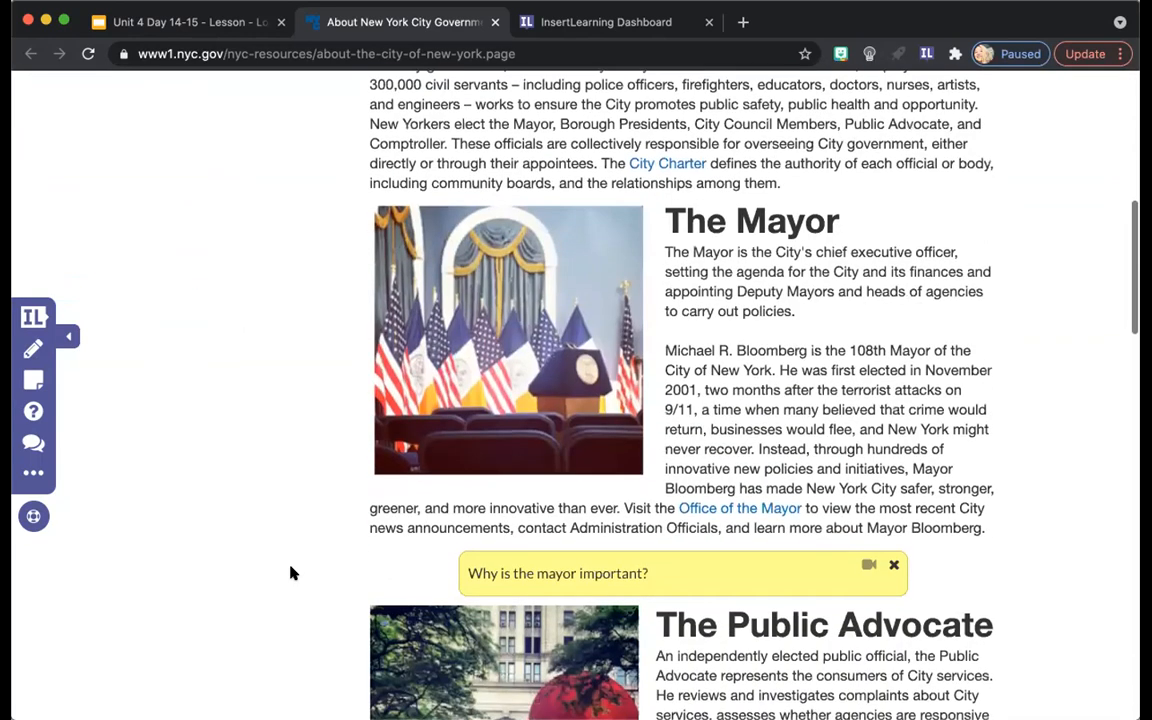
scroll(600, 588, up, 1)
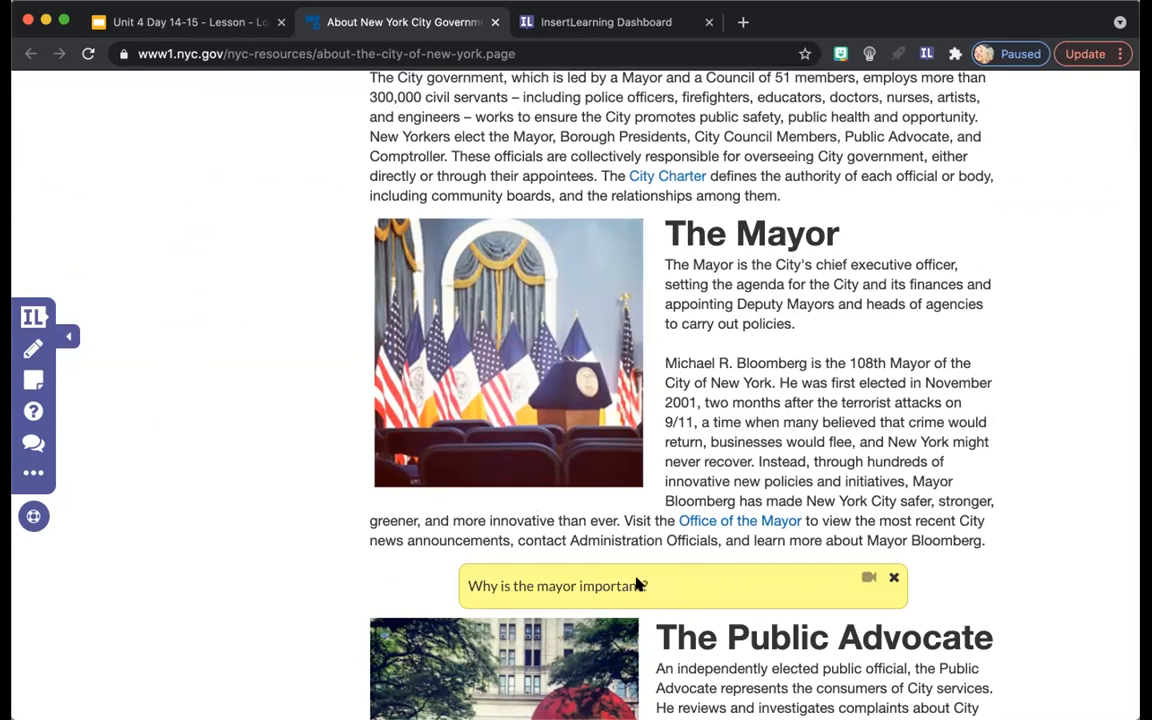
click(891, 580)
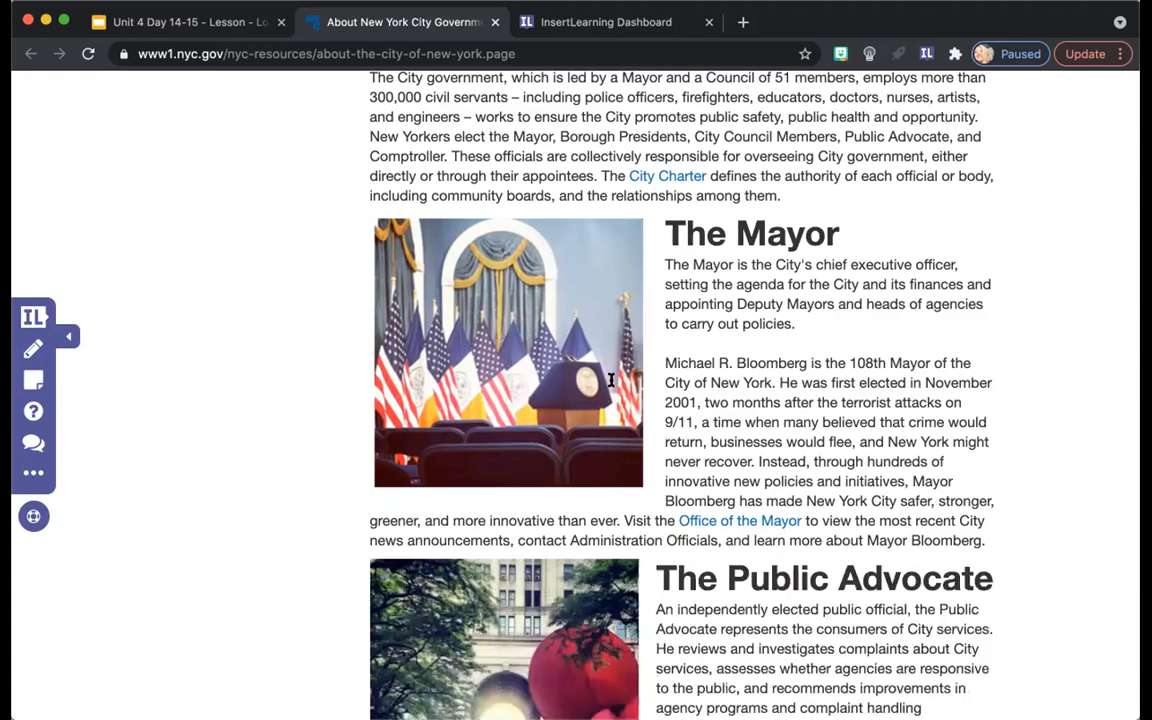
- Delete the sticky note below The Public Advocate and add one below The Mayor's text reading "Think: Why is the mayor of NYC important?"
click(34, 382)
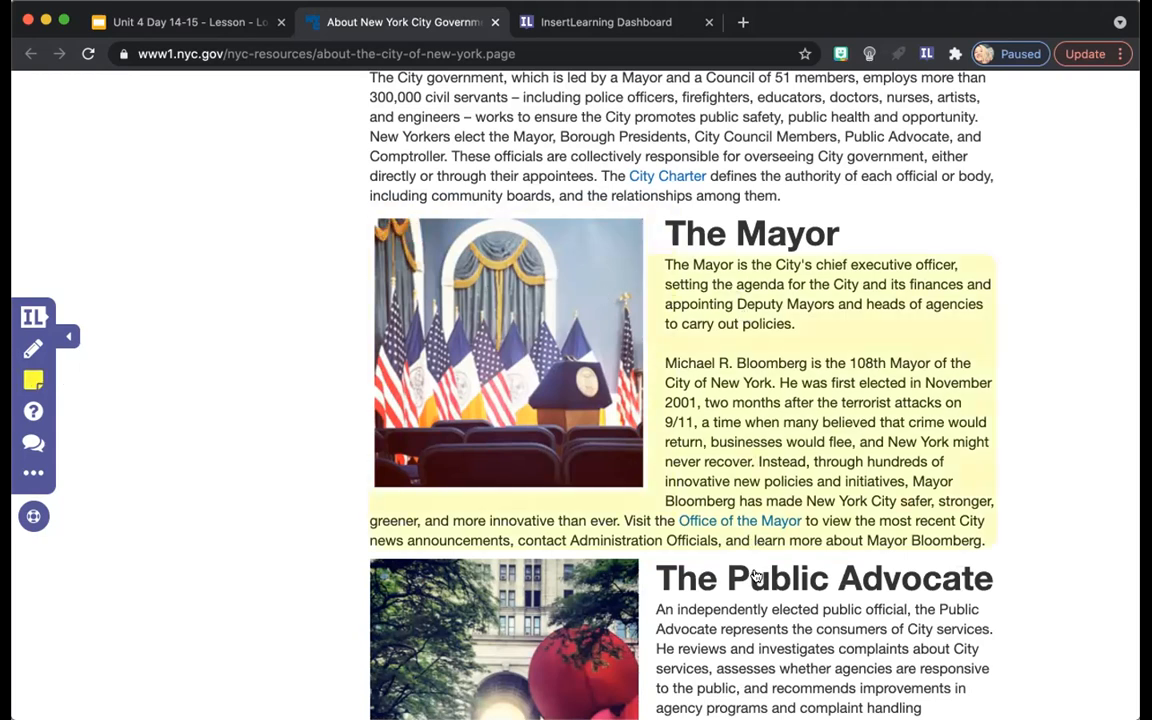
scroll(756, 577, down, 4)
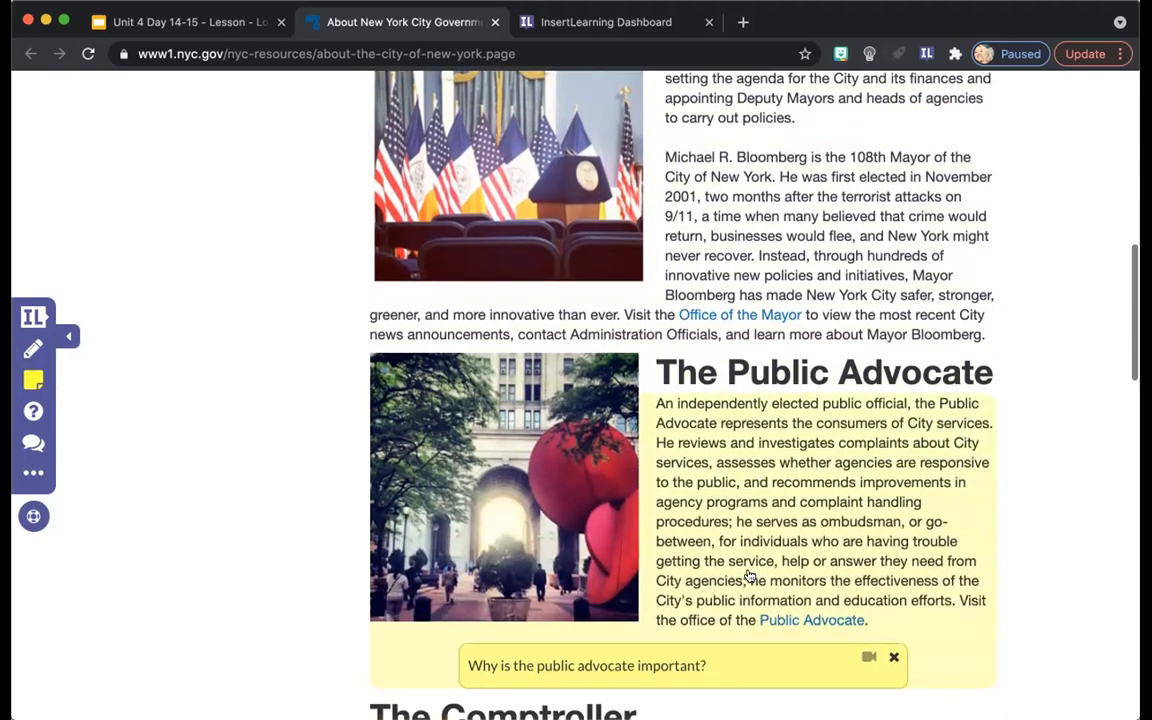
scroll(552, 535, down, 3)
scroll(552, 535, up, 7)
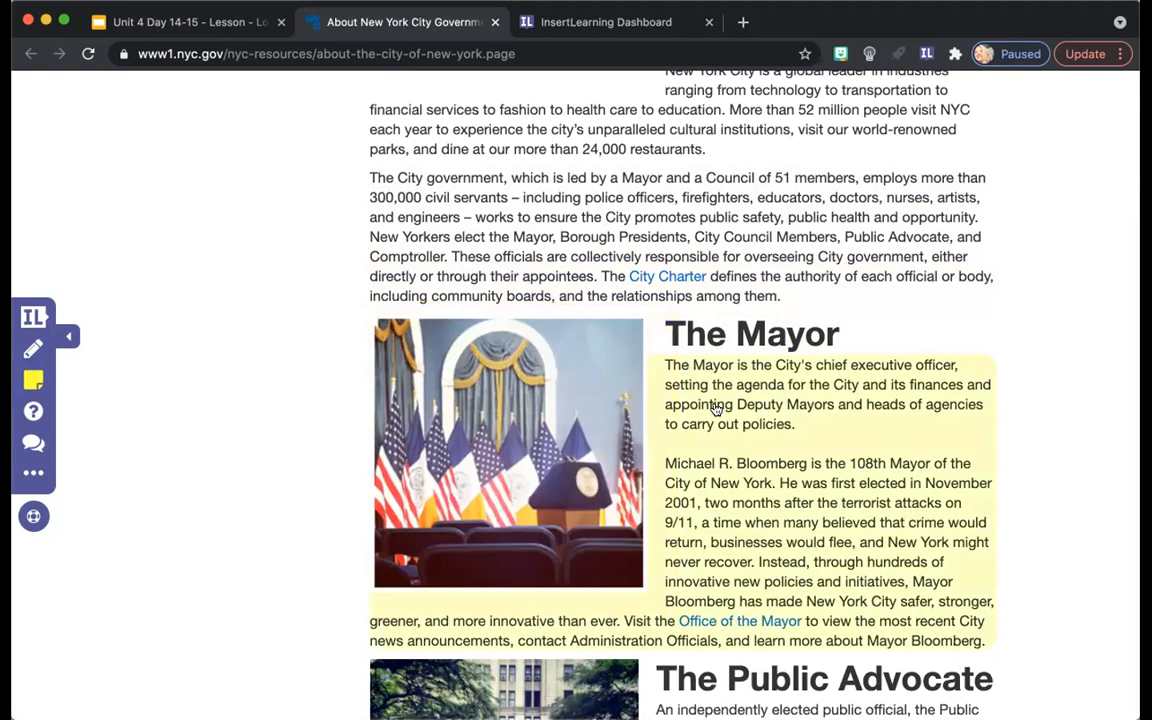
scroll(716, 408, down, 1)
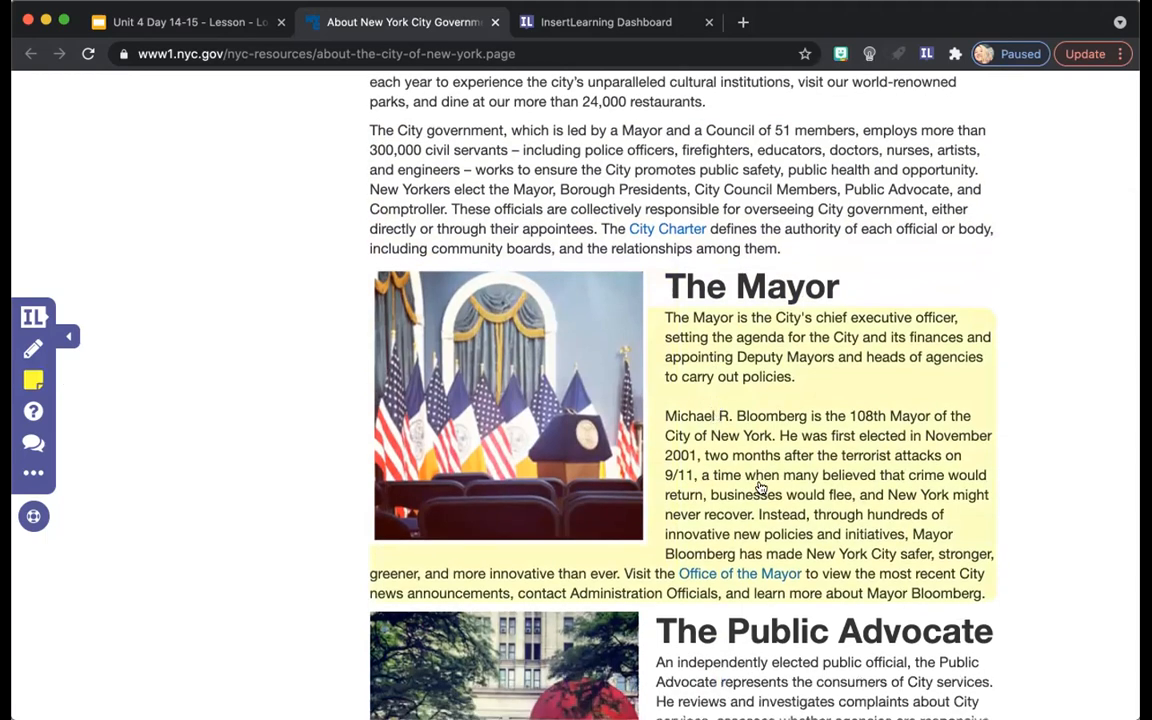
click(826, 458)
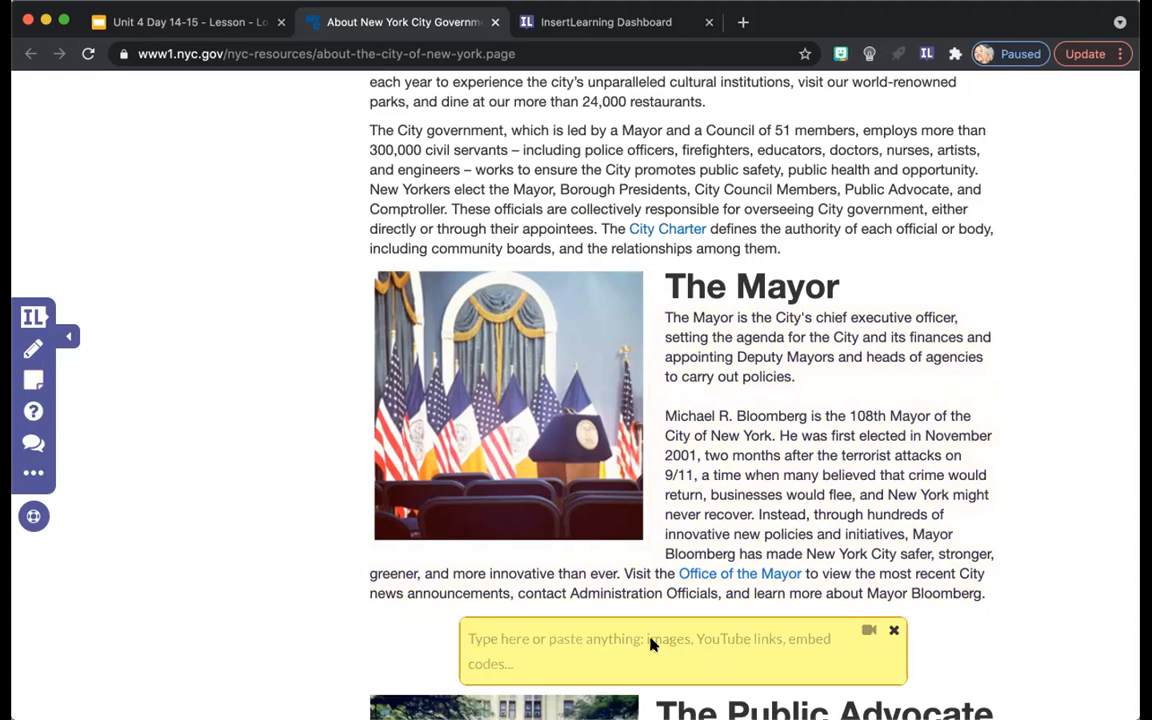
text(Think: Why )
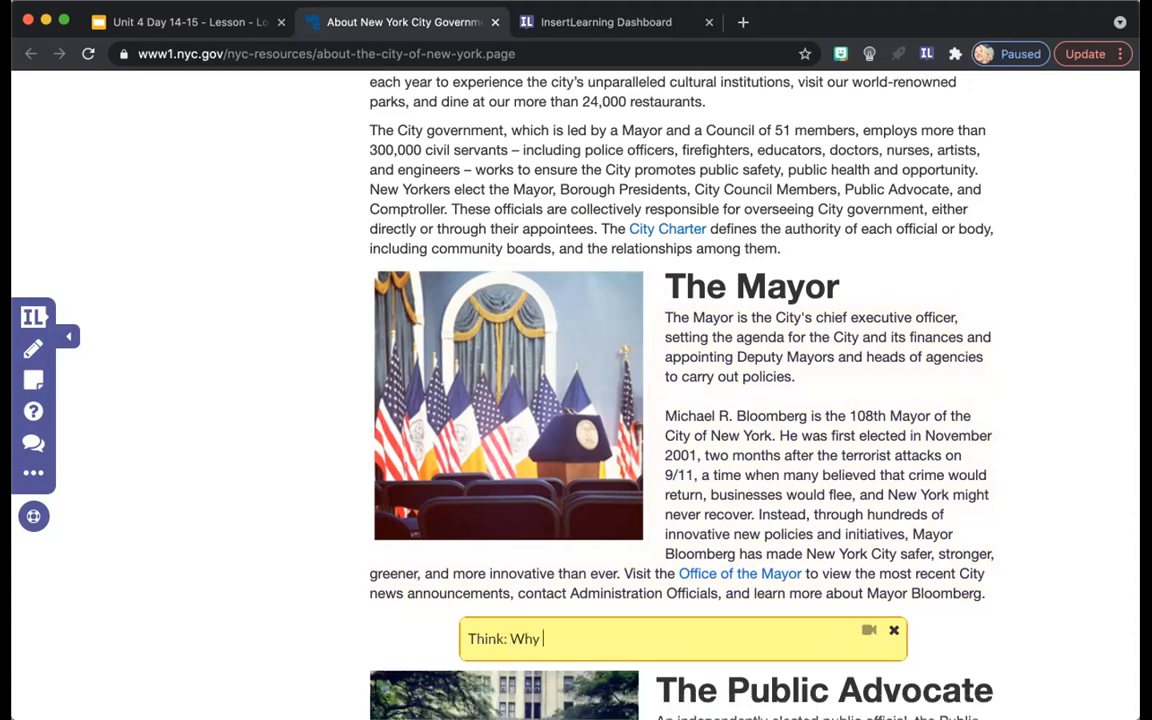
text(is the mayor iof NYC In)
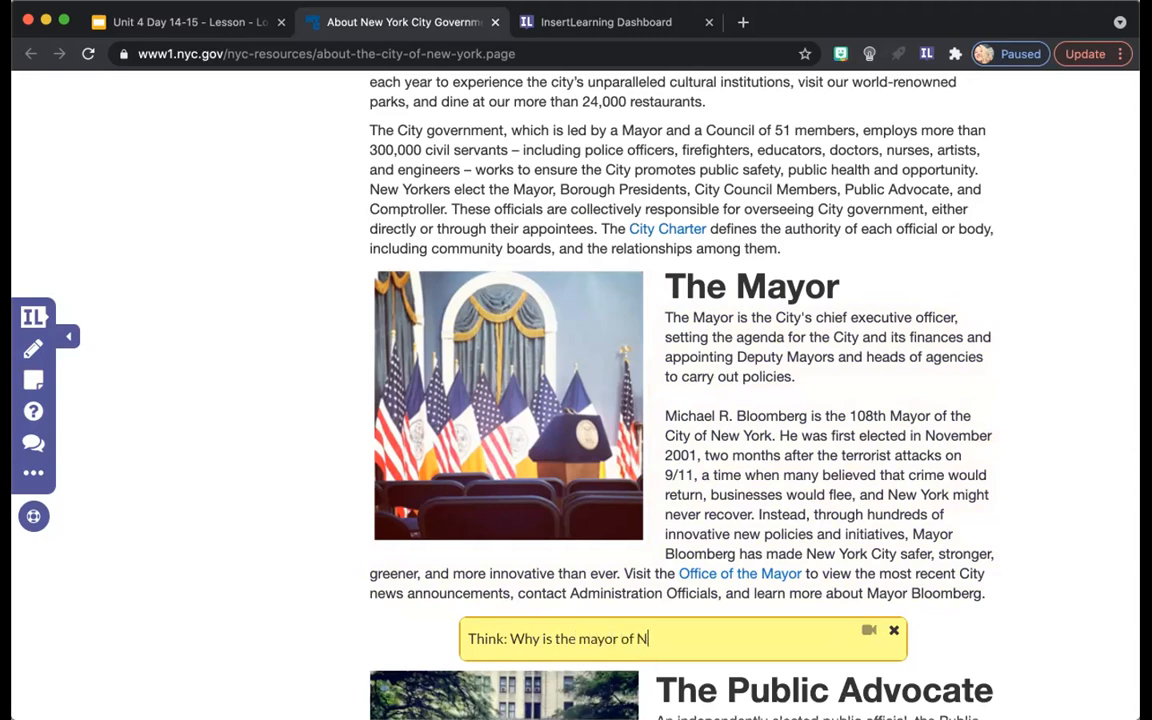
key(BackSpace)
text(important?)
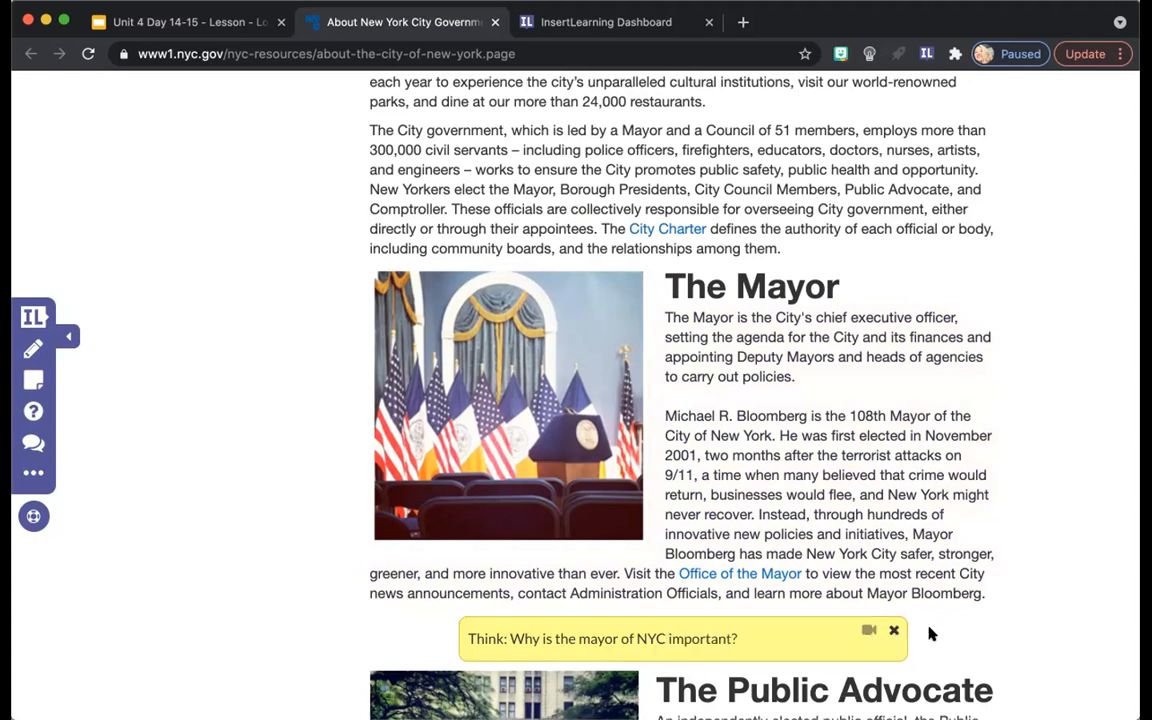
scroll(548, 622, down, 1)
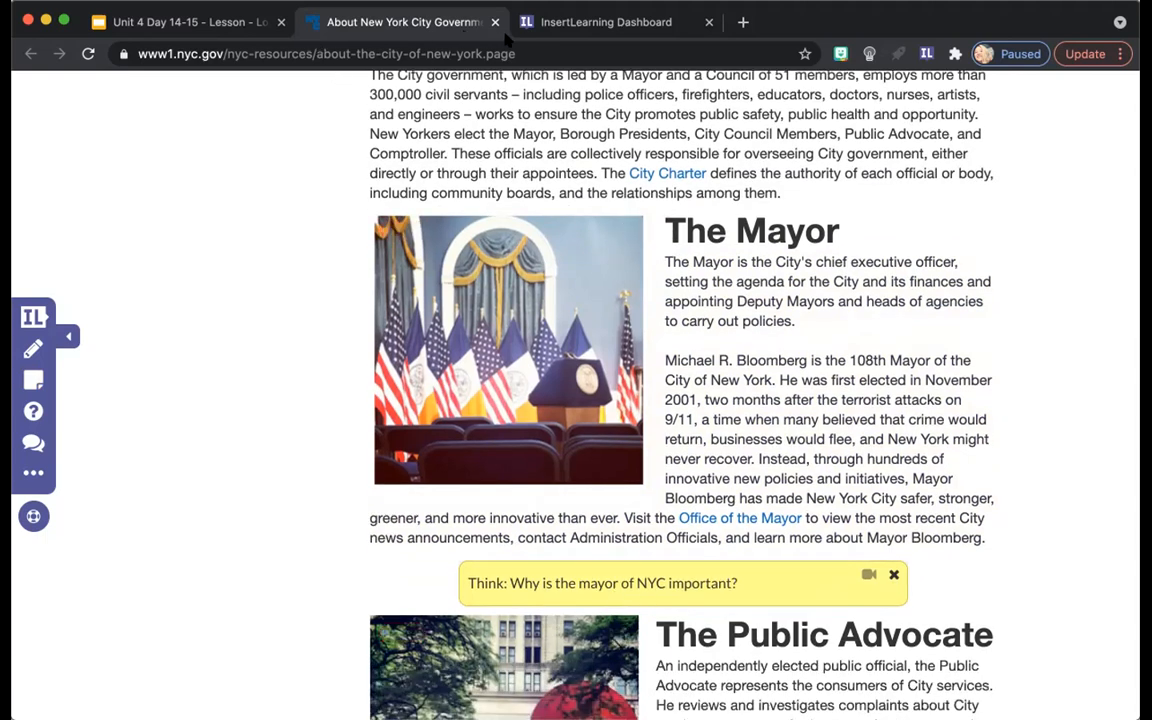
scroll(531, 93, down, 4)
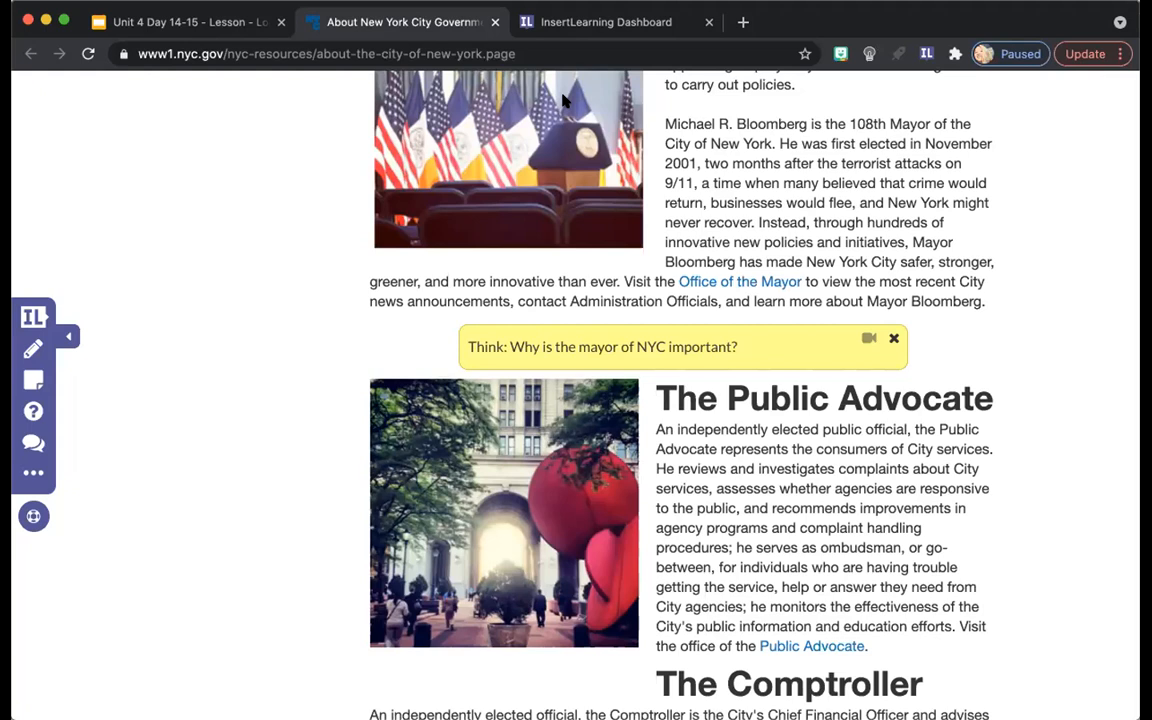
click(33, 380)
scroll(456, 307, up, 3)
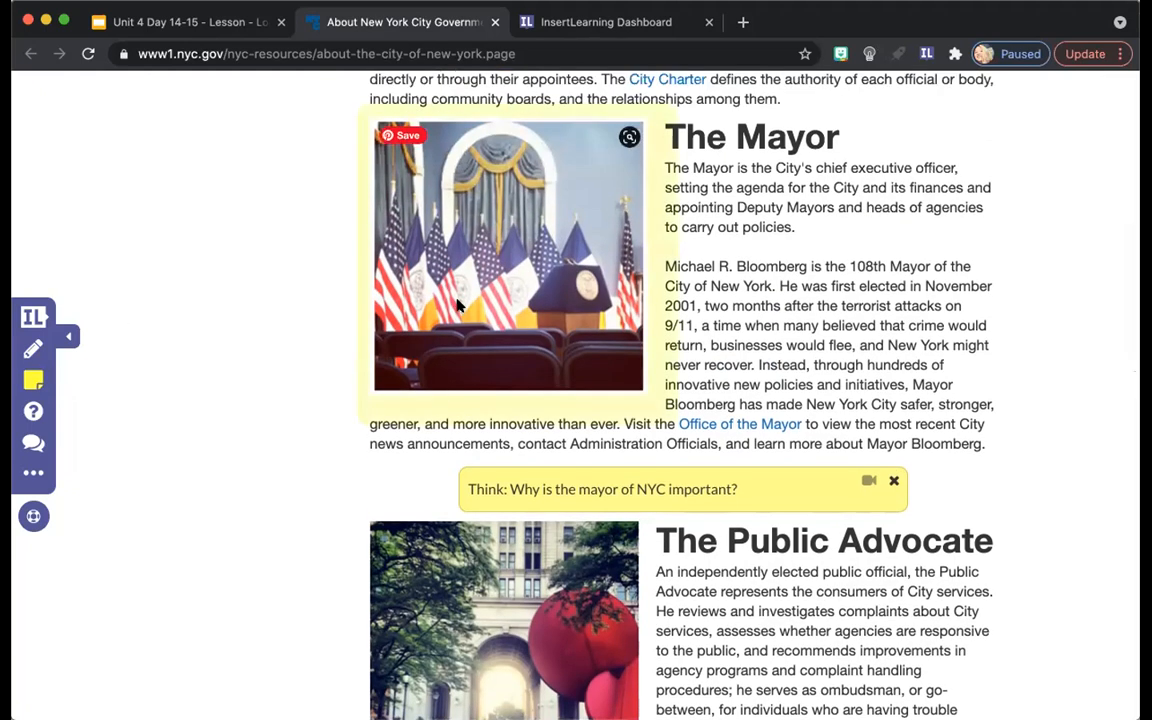
click(456, 307)
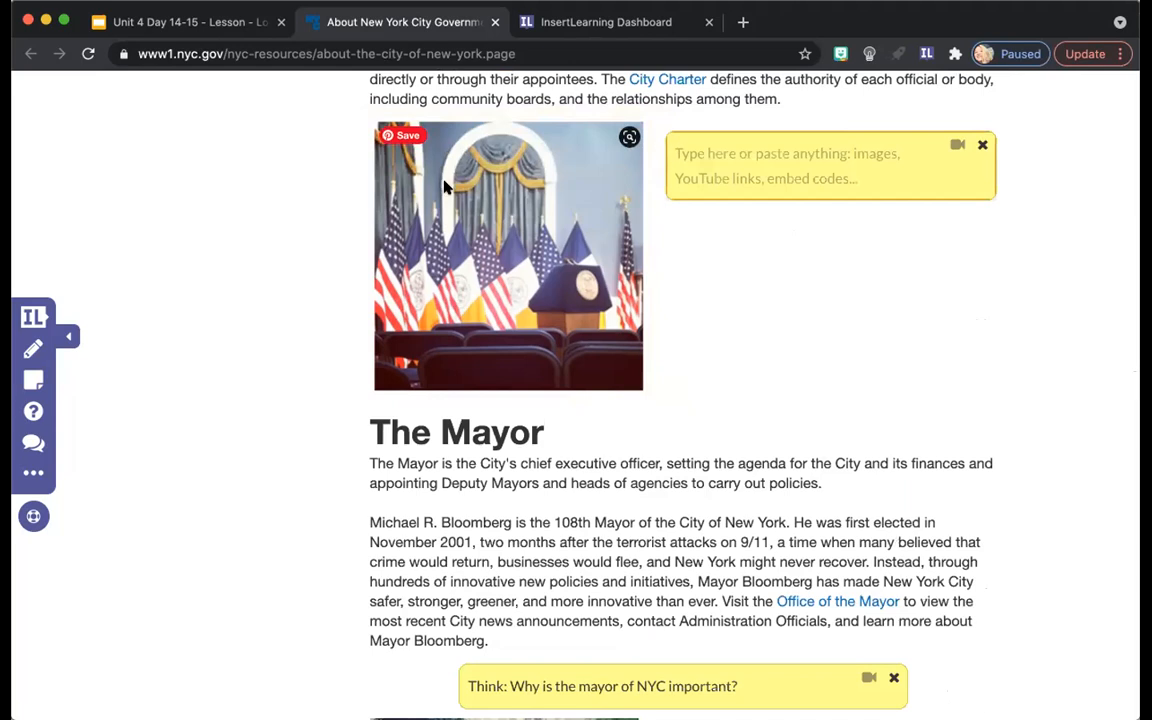
click(735, 178)
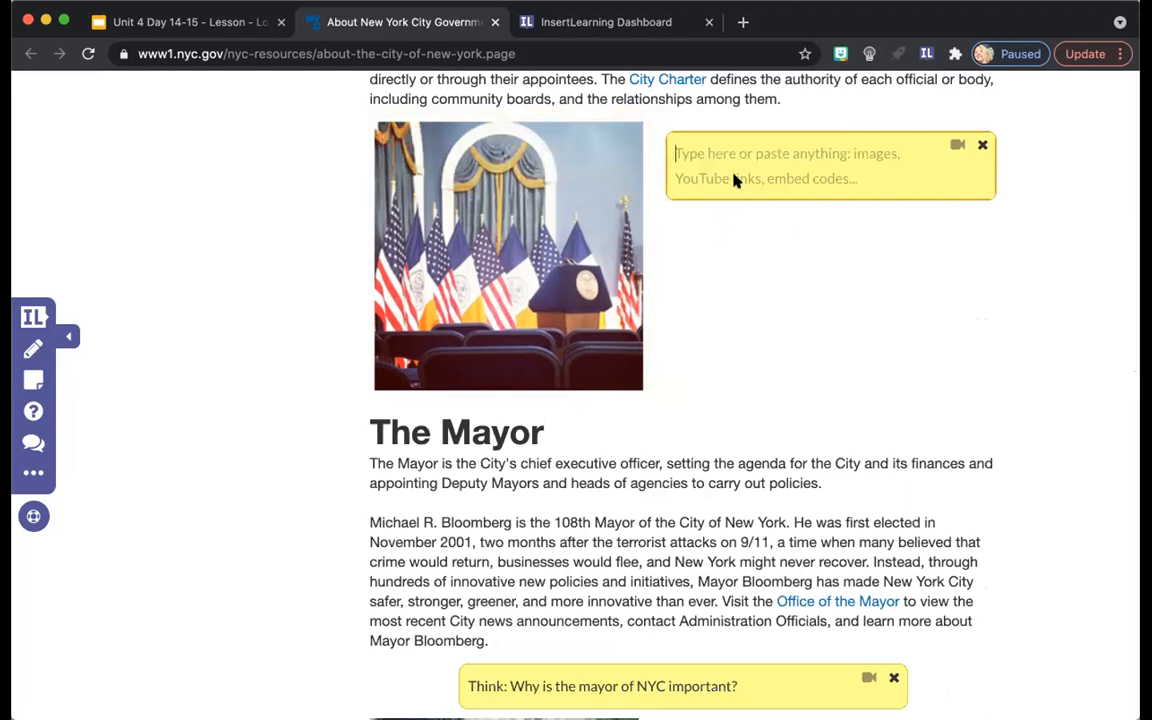
scroll(735, 178, down, 1)
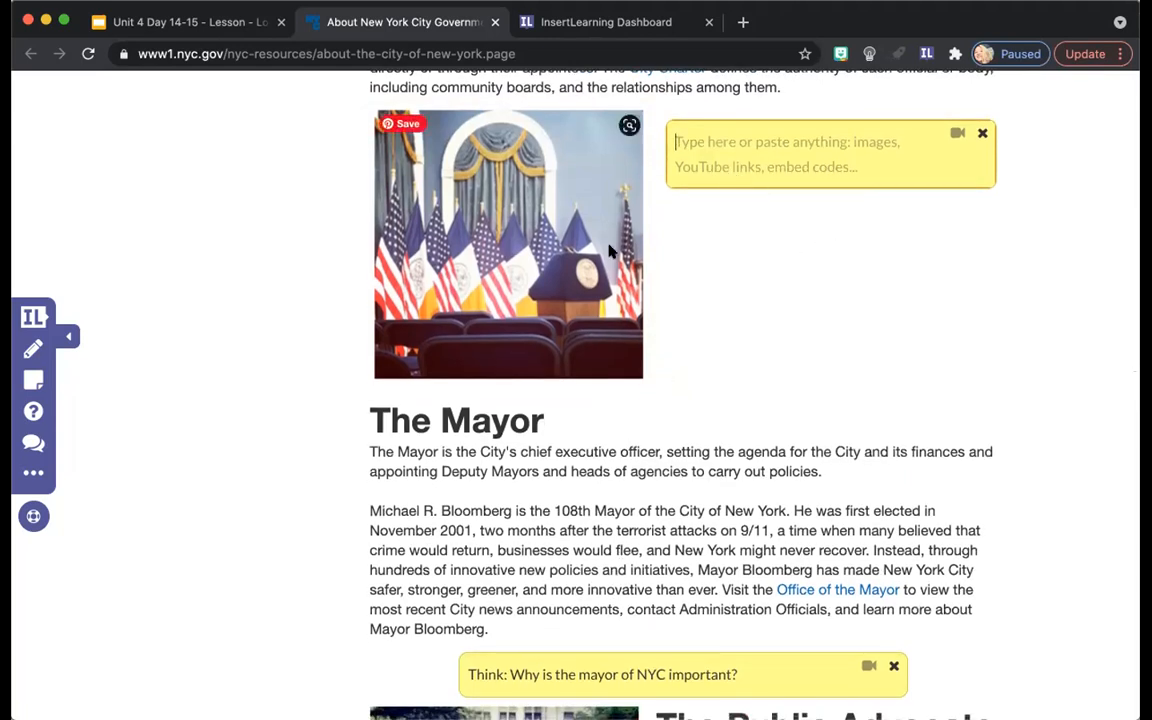
click(827, 275)
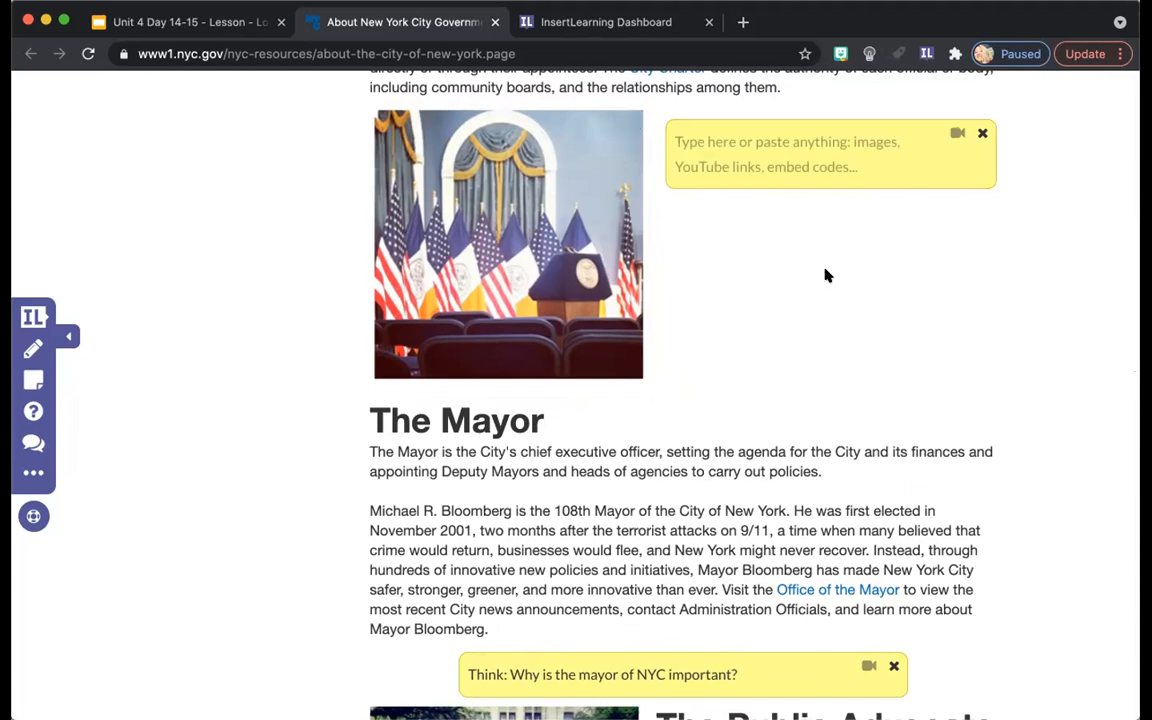
click(982, 133)
- Insert a question worth 4 points below The Comptroller paragraph and look through the available question stems
scroll(588, 330, down, 4)
scroll(588, 370, down, 3)
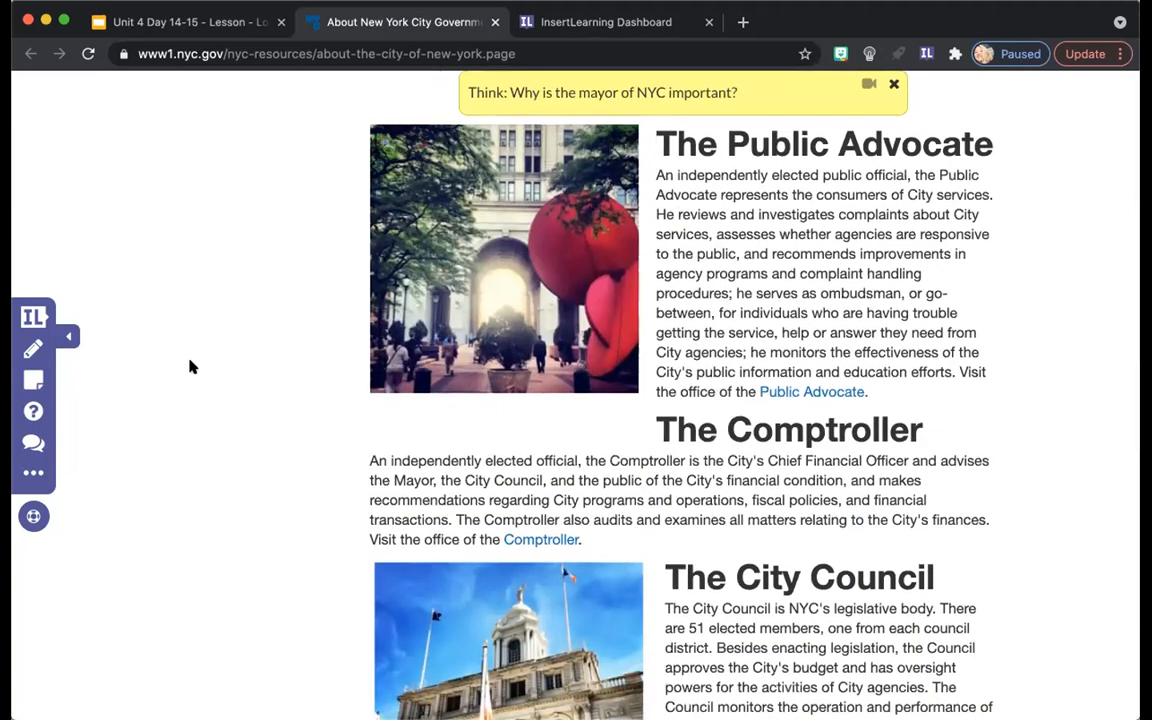
click(33, 414)
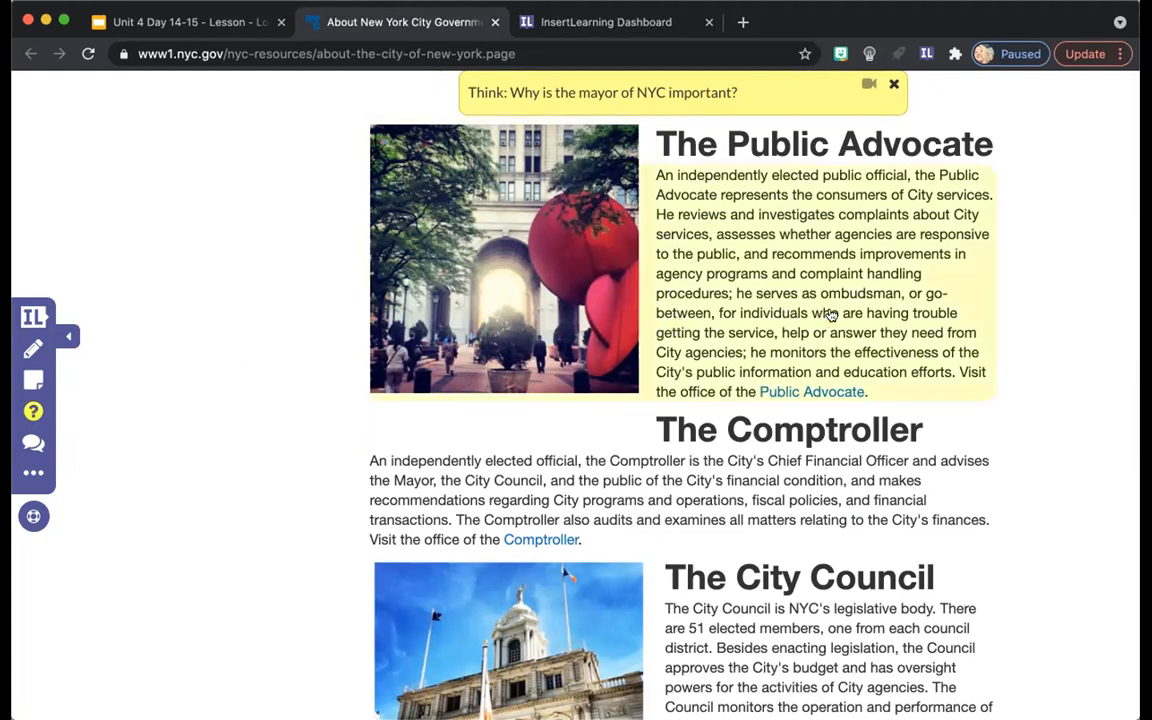
click(743, 496)
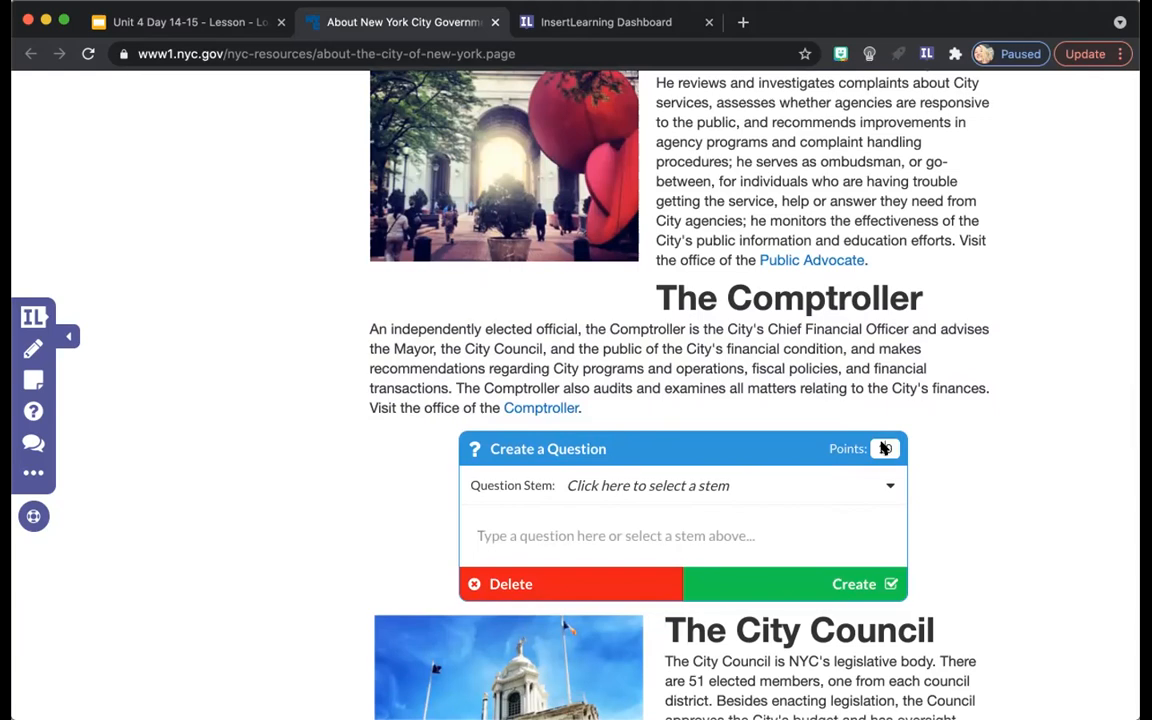
text(4)
click(765, 486)
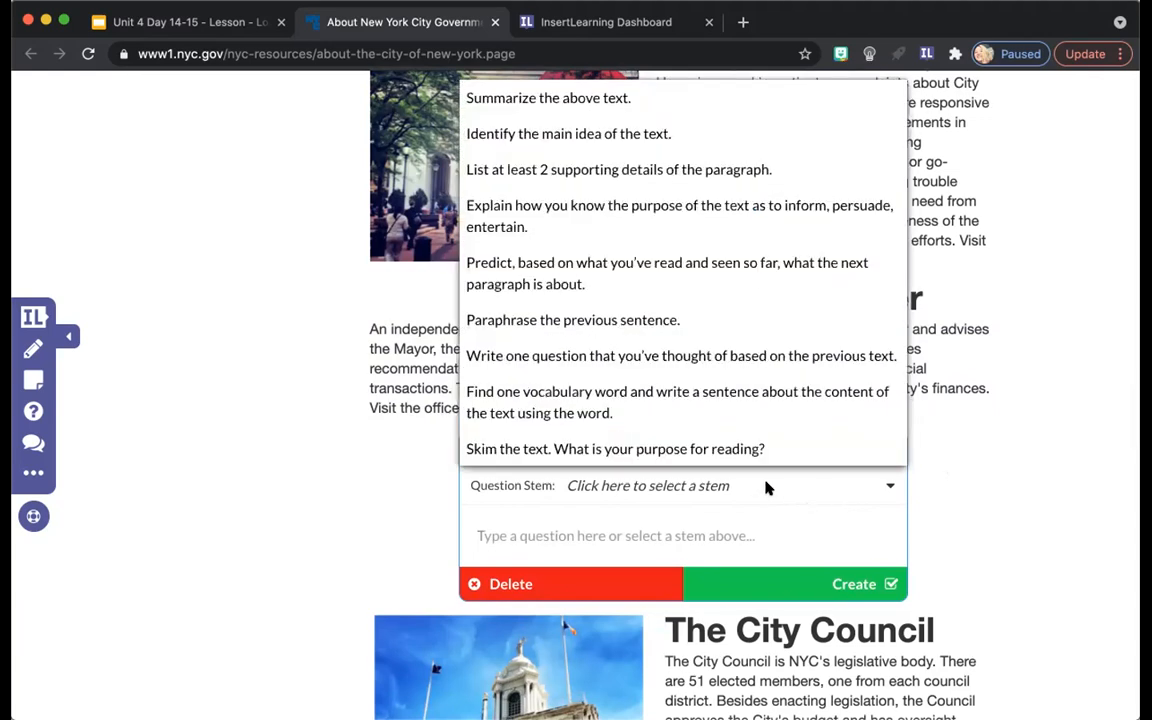
scroll(670, 371, down, 1)
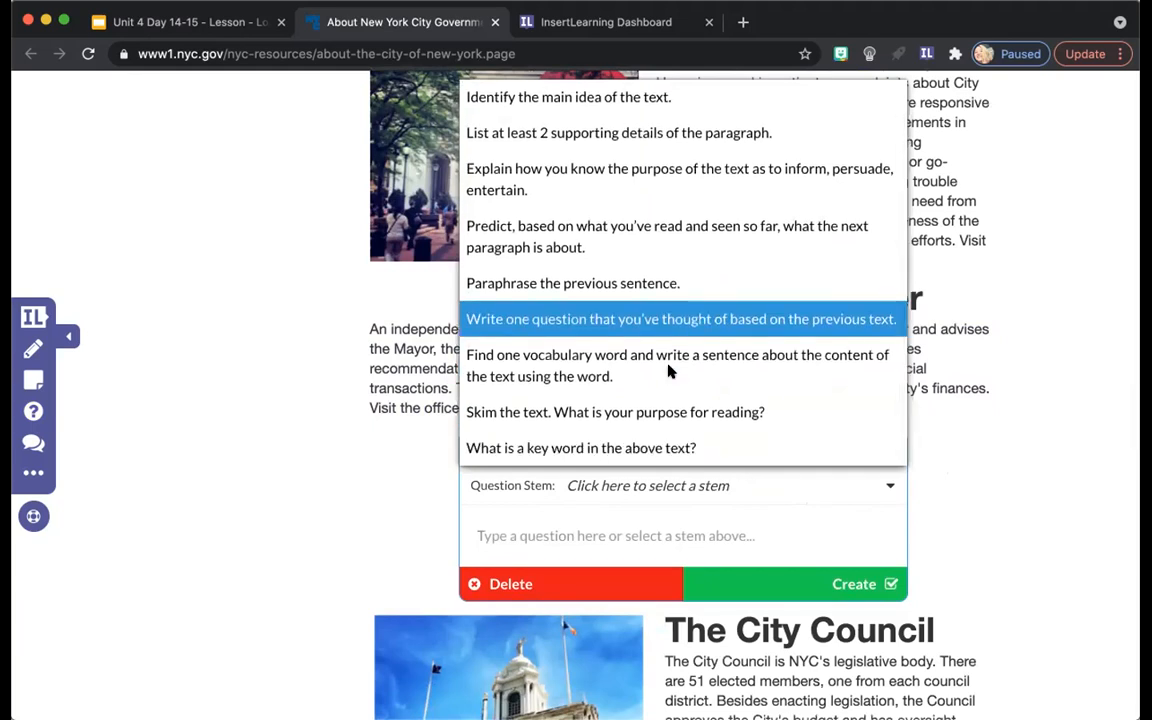
scroll(670, 371, up, 1)
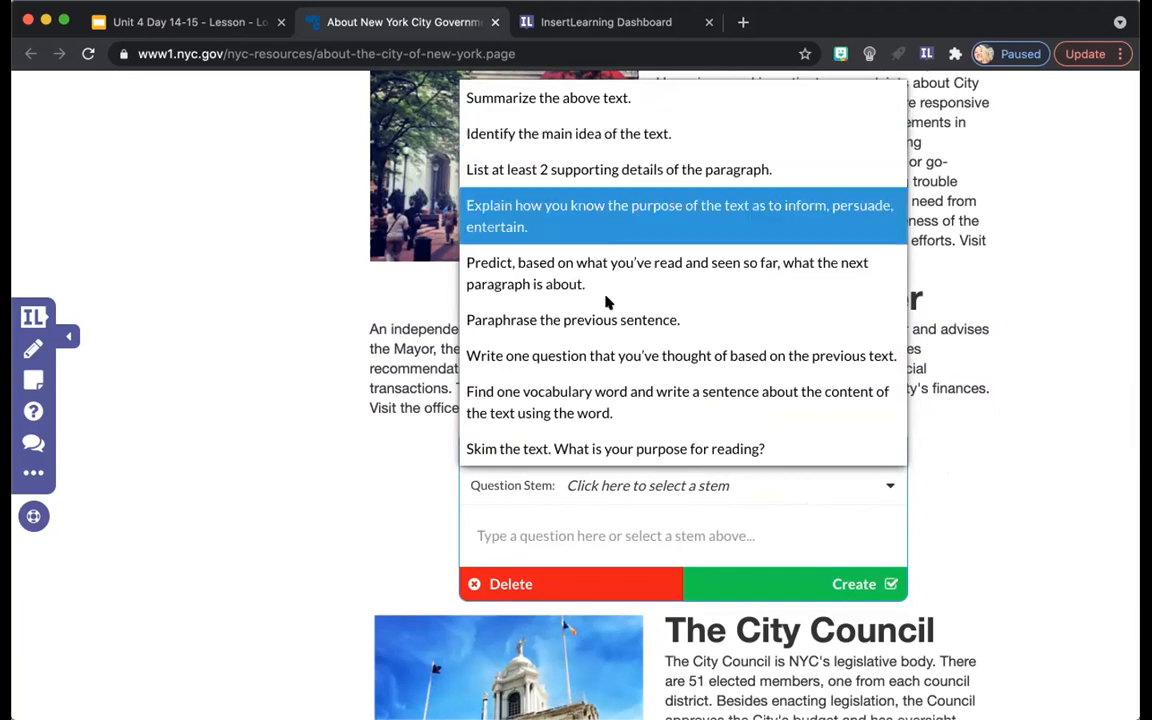
scroll(634, 356, down, 1)
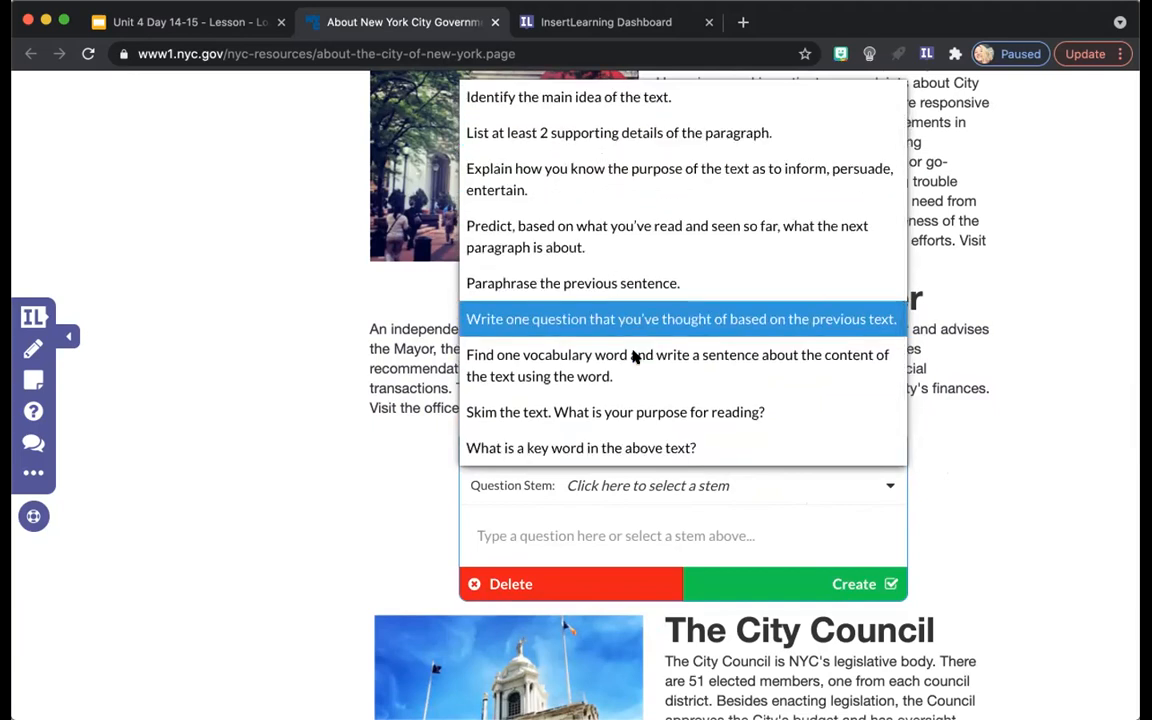
click(589, 529)
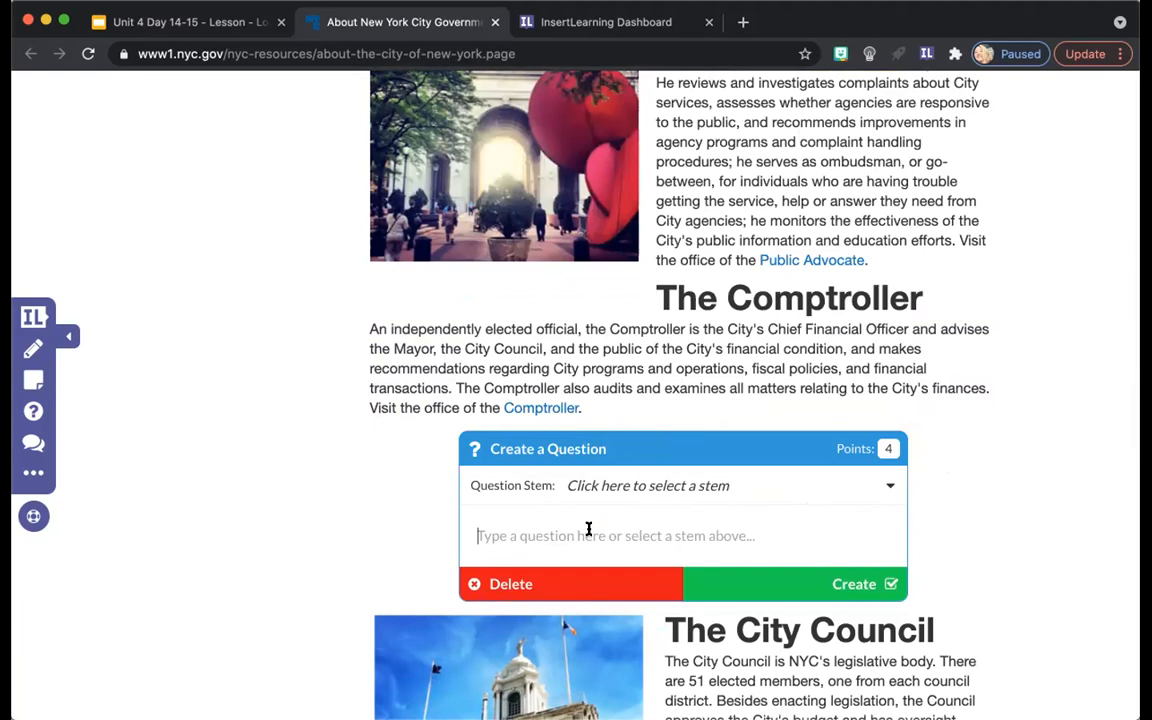
- Write "Why is the comptroller important?" as the question text and create the question
text(Why is th)
key(BackSpace)
text(the comptrolo)
key(BackSpace)
key(BackSpace)
key(BackSpace)
key(BackSpace)
text(troller)
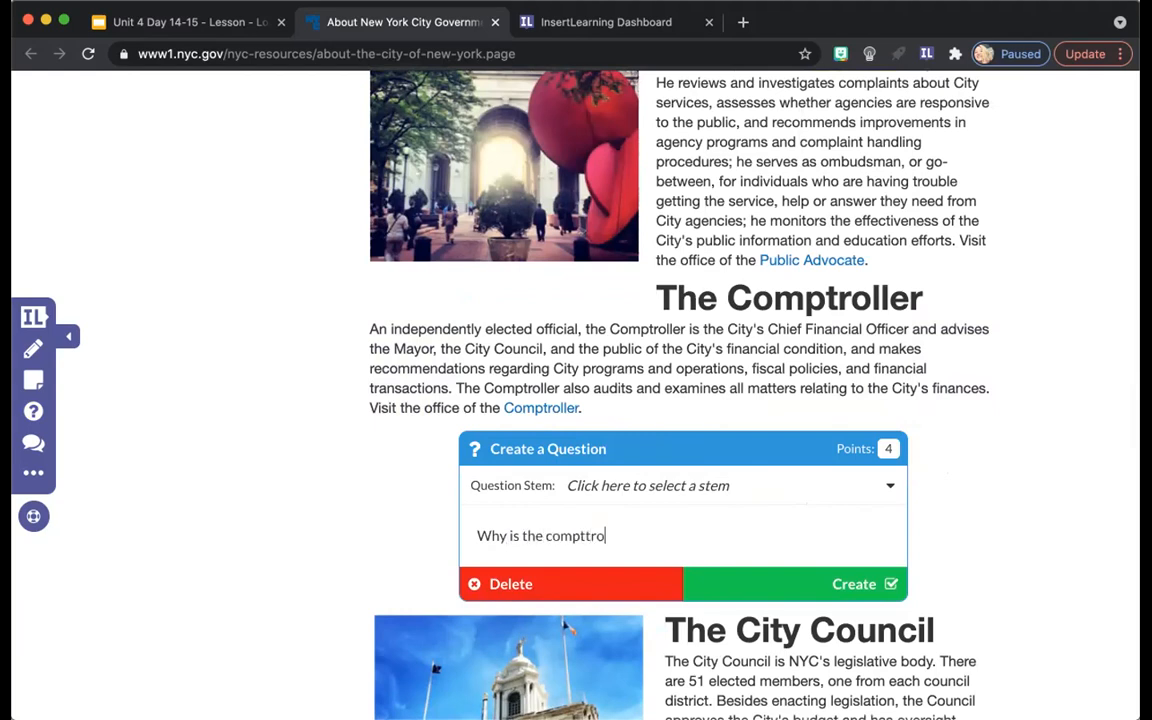
key(BackSpace)
key(BackSpace)
key(BackSpace)
key(BackSpace)
key(BackSpace)
key(BackSpace)
key(BackSpace)
text(roller important?)
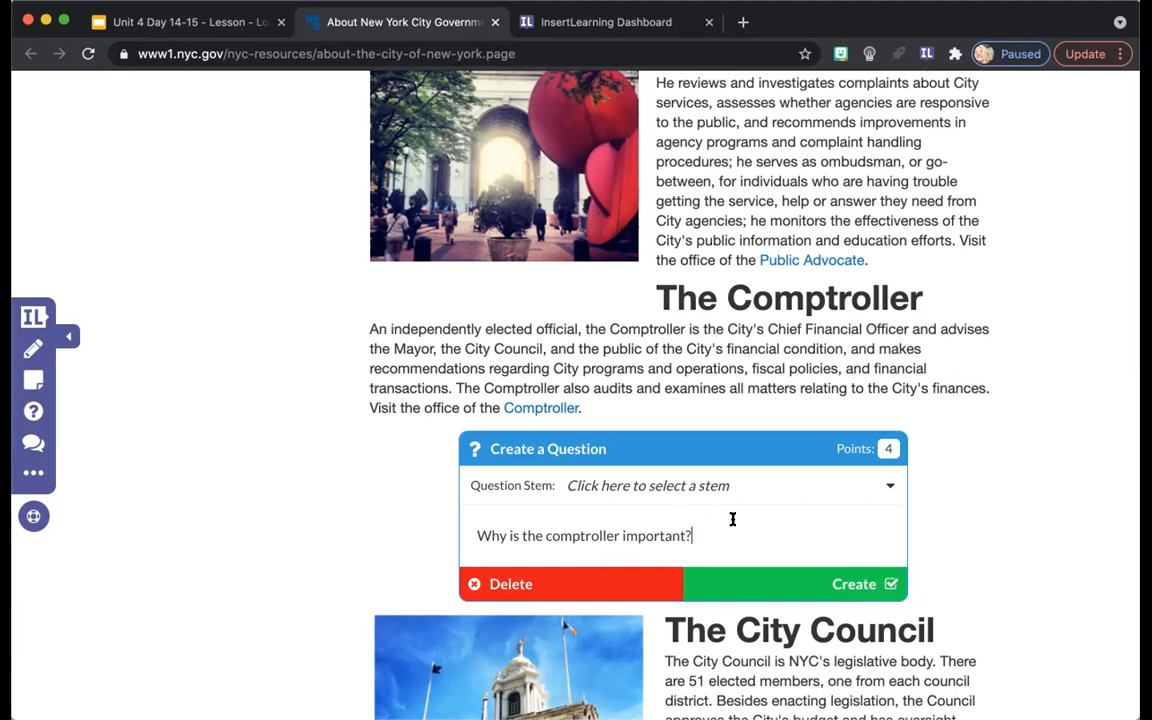
click(839, 593)
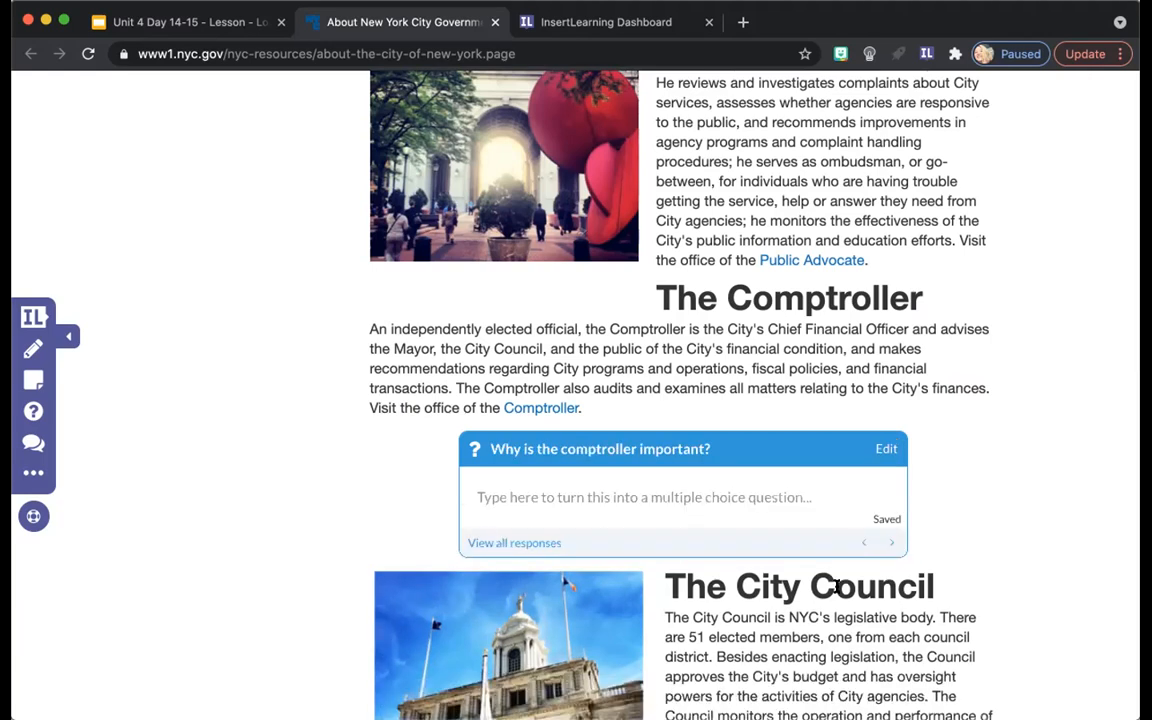
- Create a discussion below the Community Boards paragraph with the topic "Which section has the most important job in New York City?"
scroll(837, 588, down, 10)
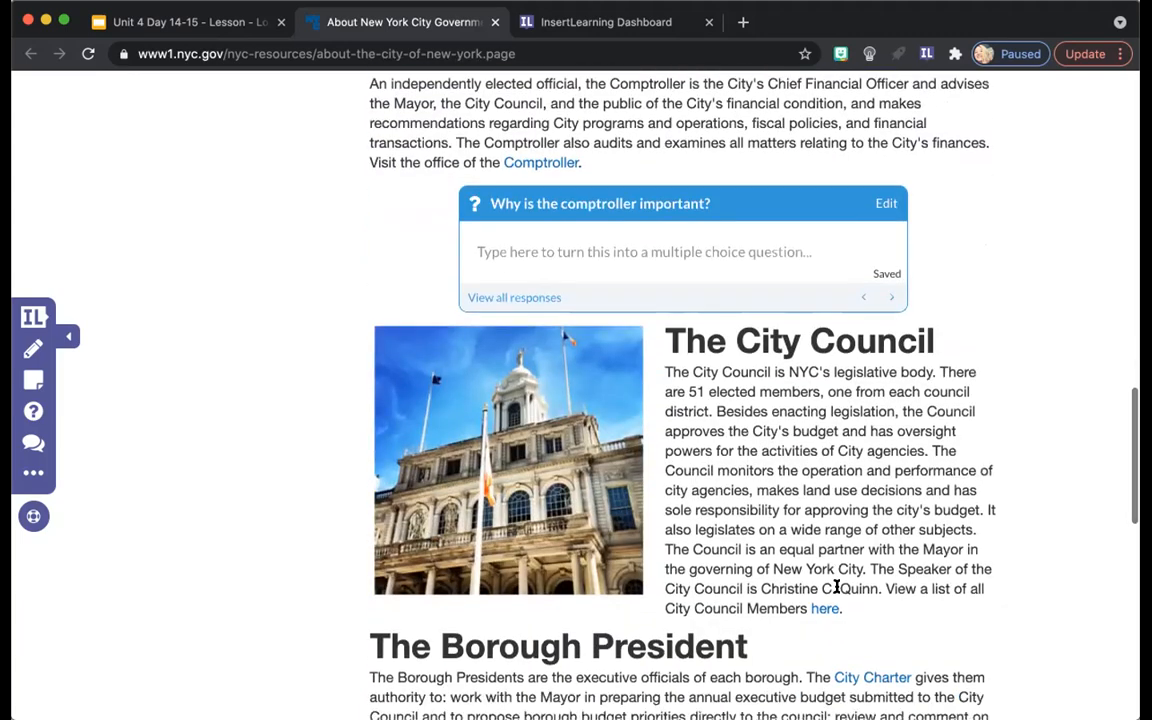
scroll(837, 587, down, 5)
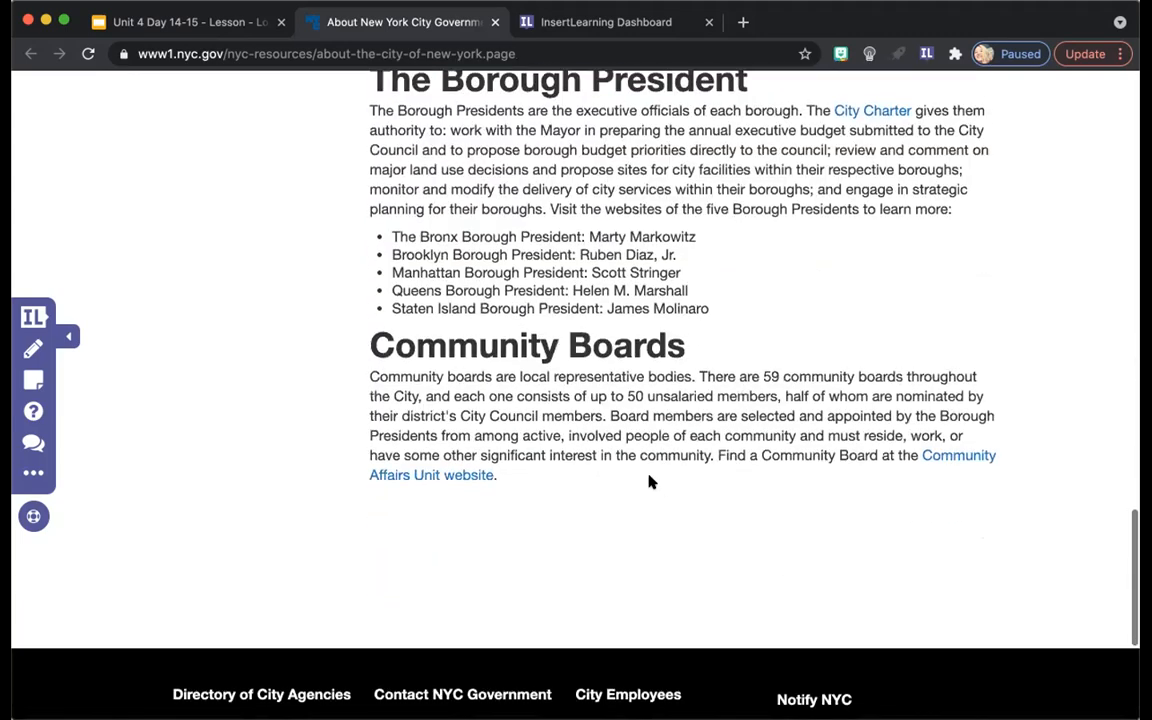
click(33, 442)
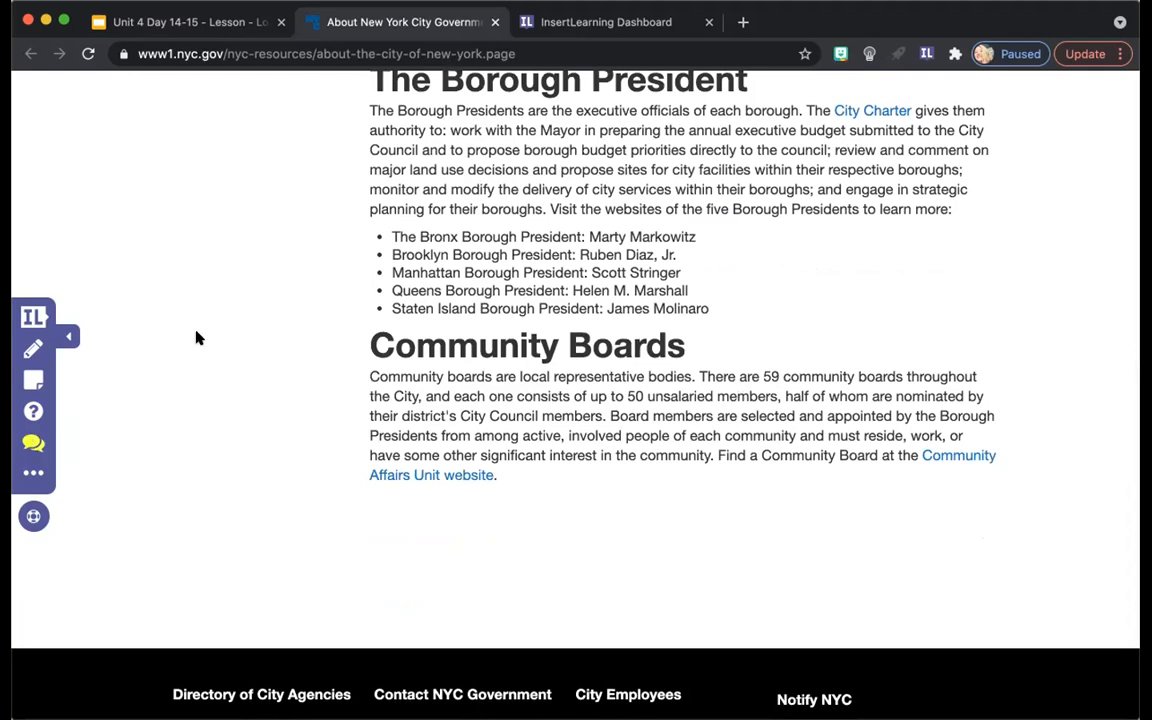
click(612, 410)
click(683, 583)
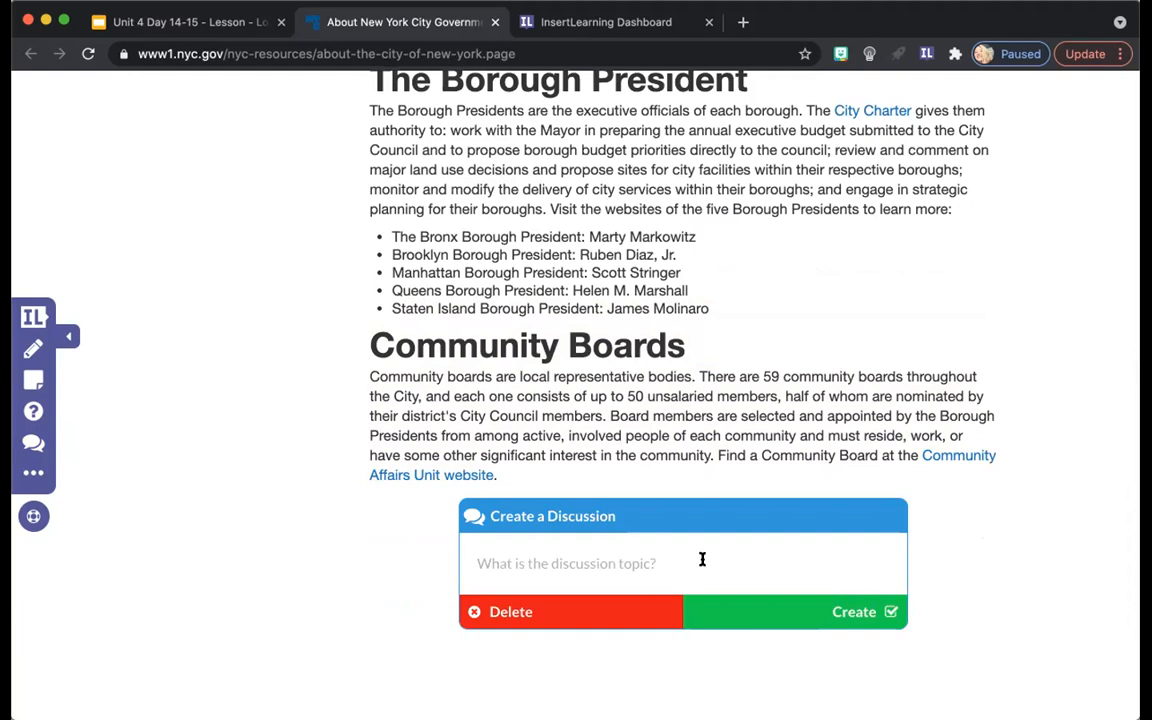
text(Whic)
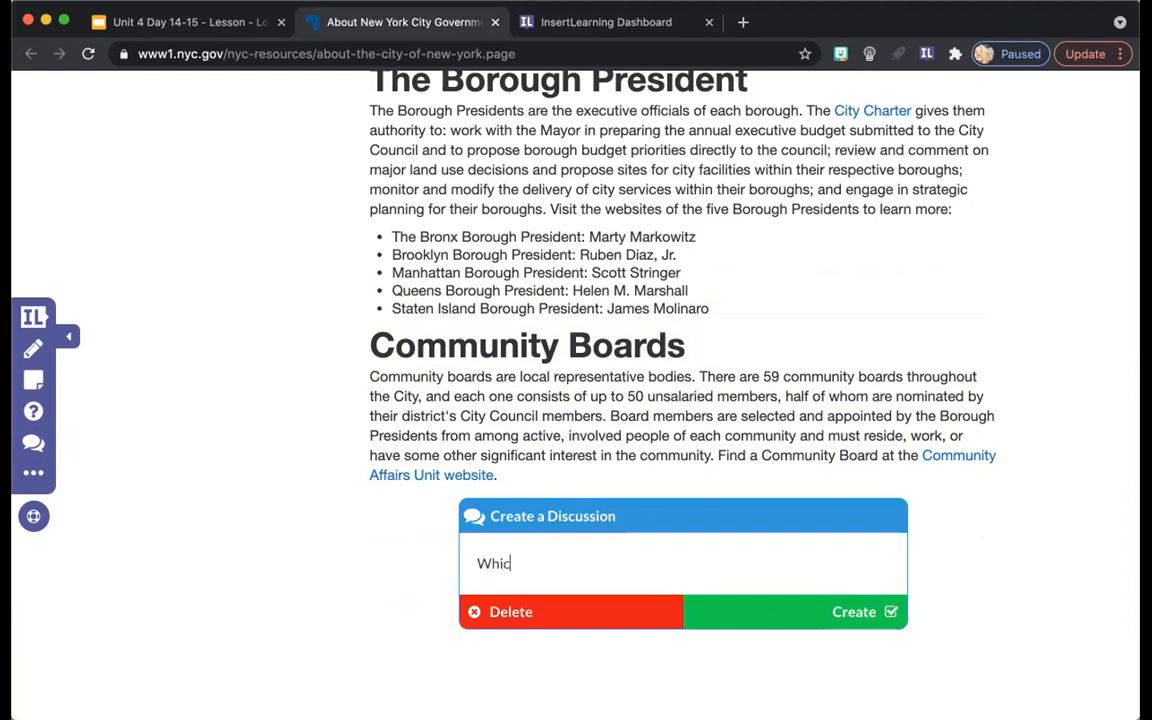
text(h section has the mos)
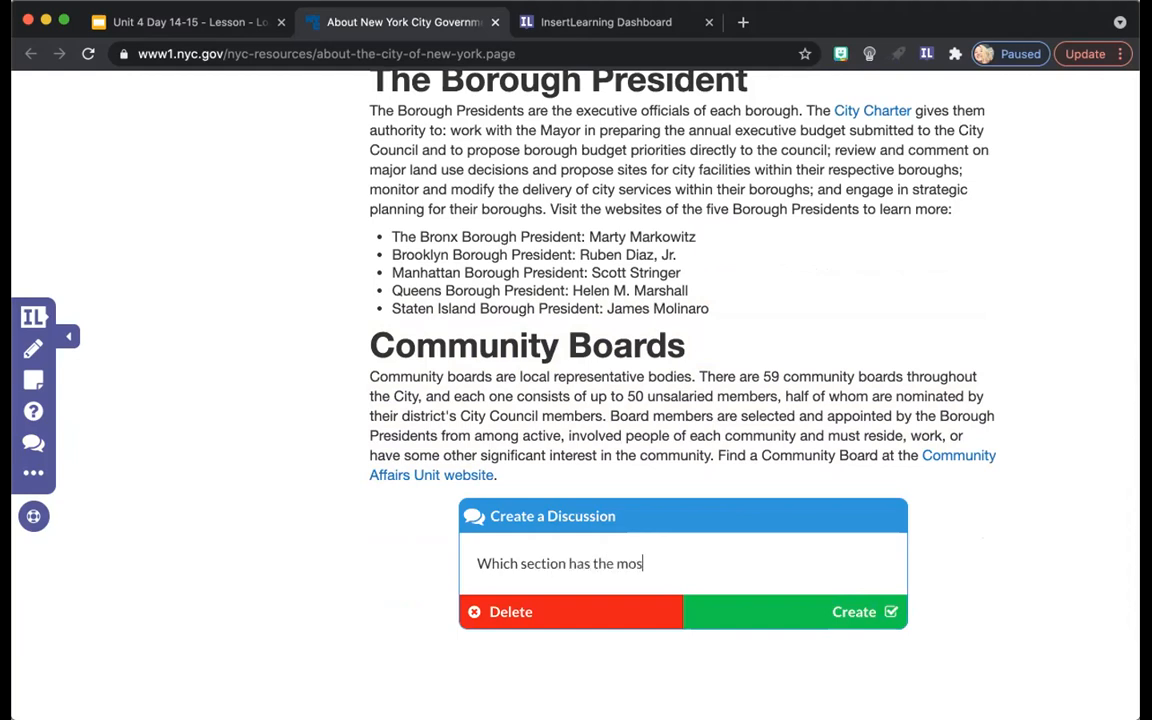
text(t important job in n)
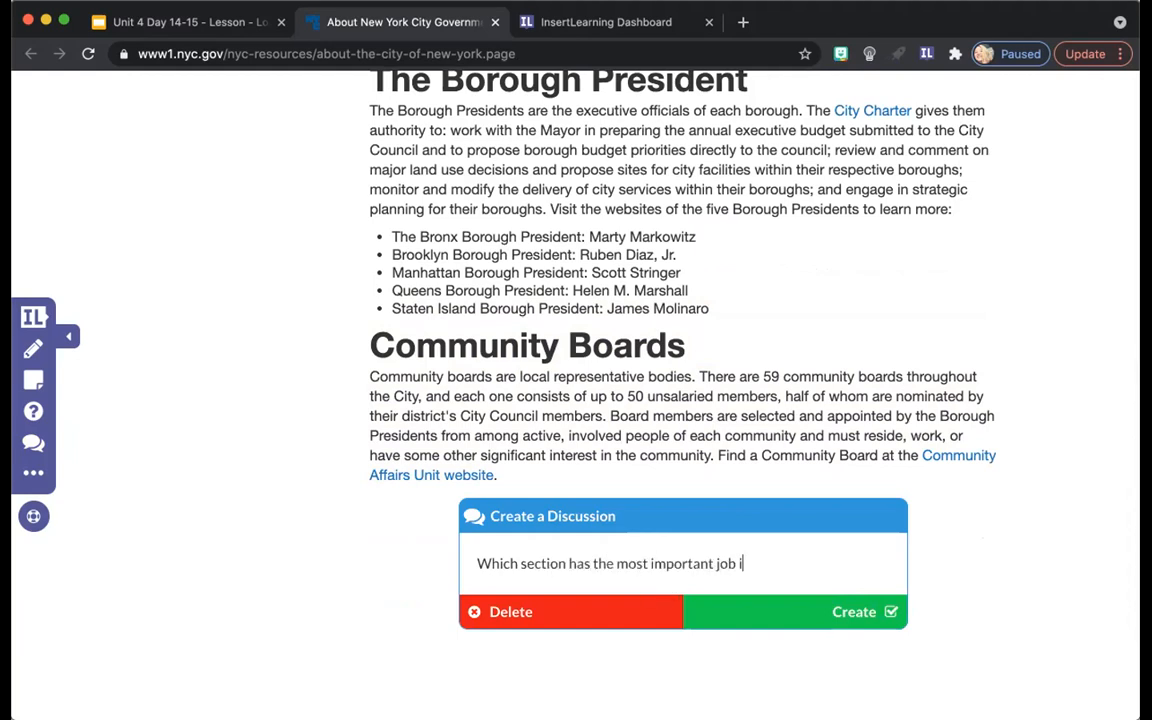
key(BackSpace)
text(New York City?)
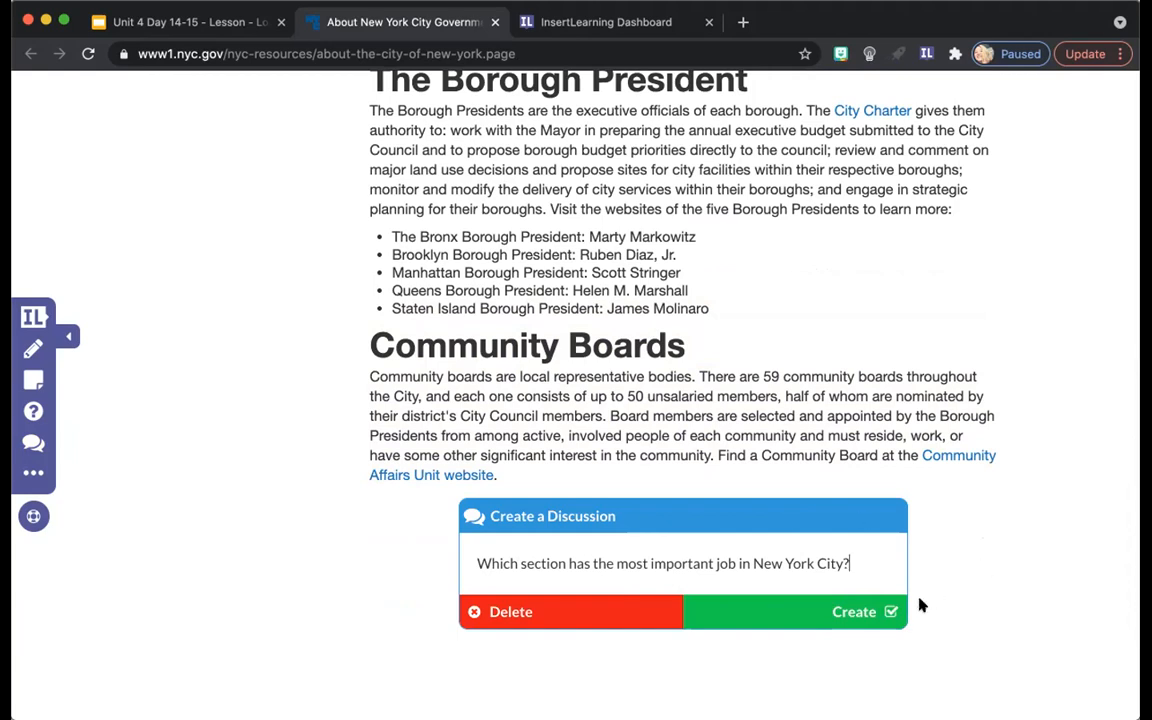
click(874, 610)
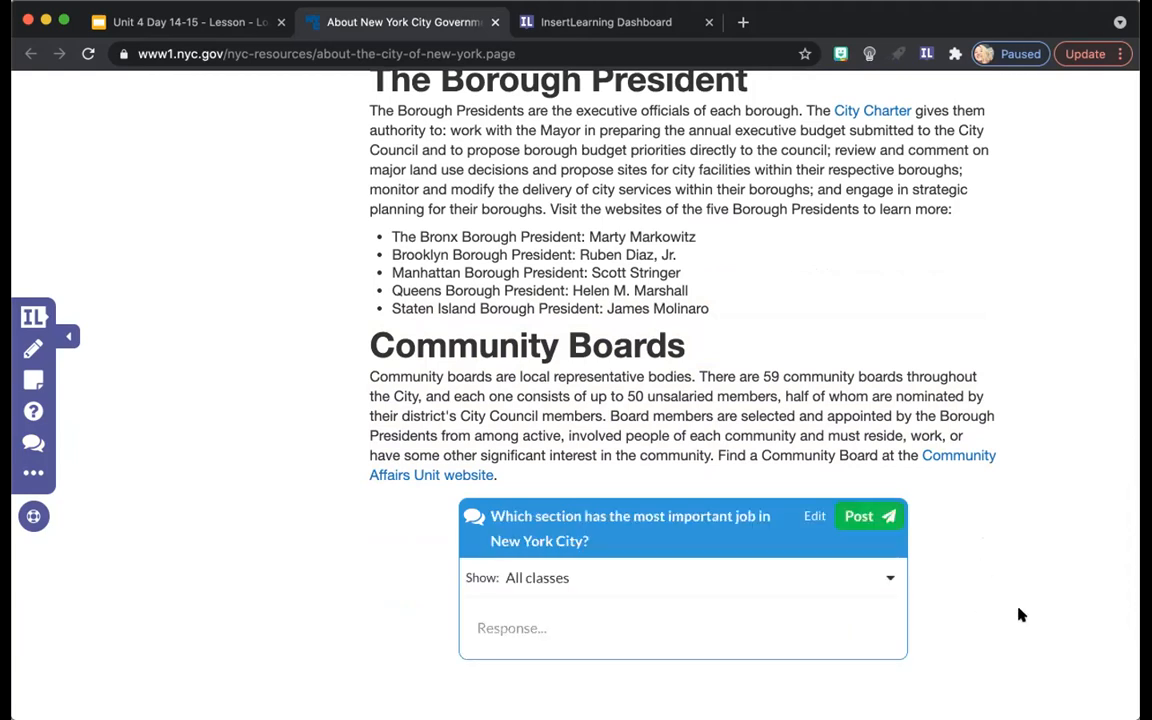
- Review the inserted discussion, sticky note and comptroller question throughout the lesson page
scroll(1020, 612, down, 2)
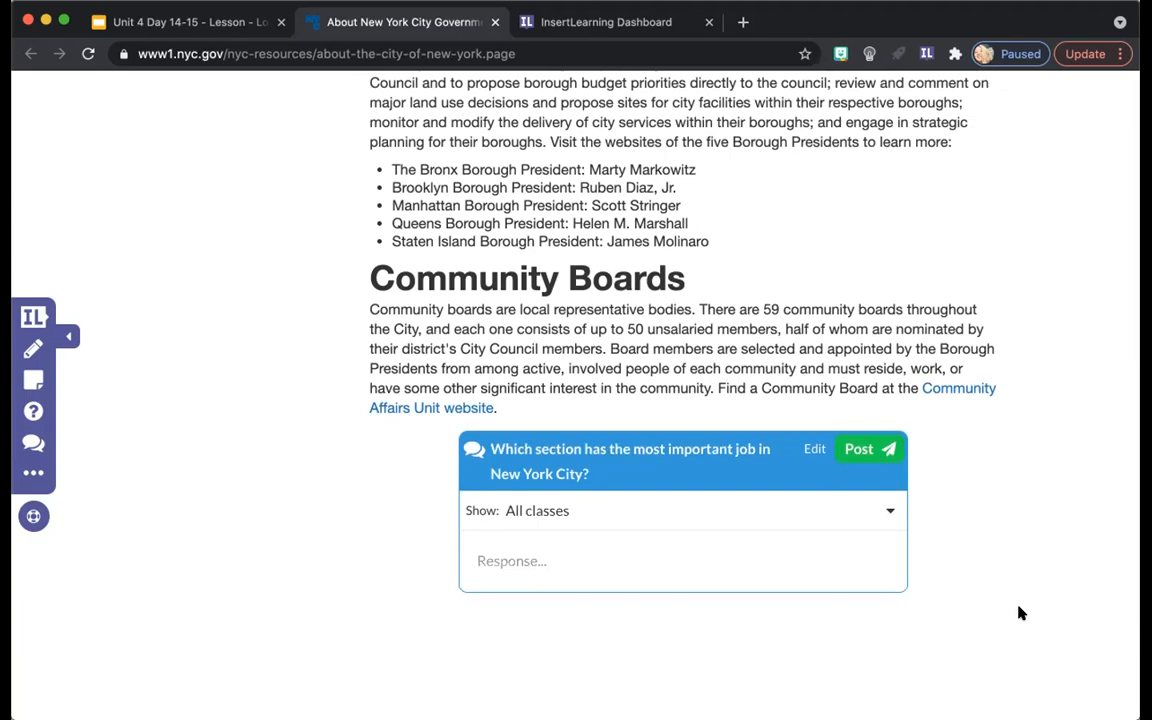
scroll(1020, 612, down, 2)
scroll(1020, 612, down, 3)
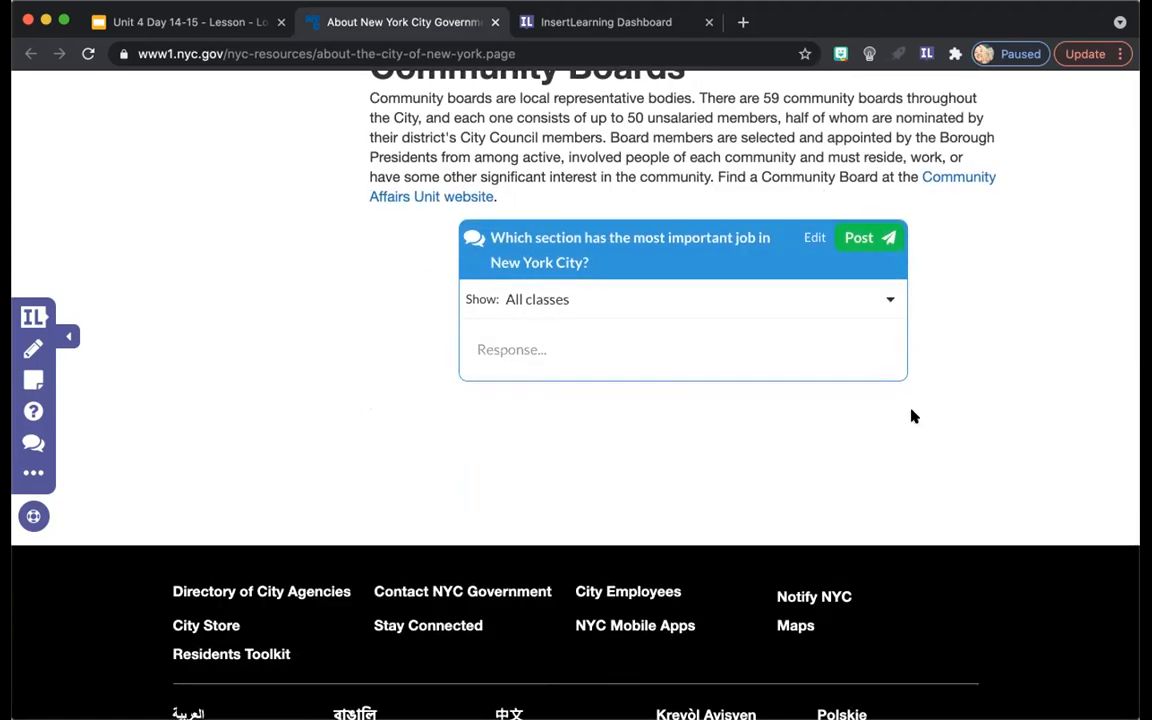
scroll(911, 412, up, 5)
scroll(911, 410, up, 10)
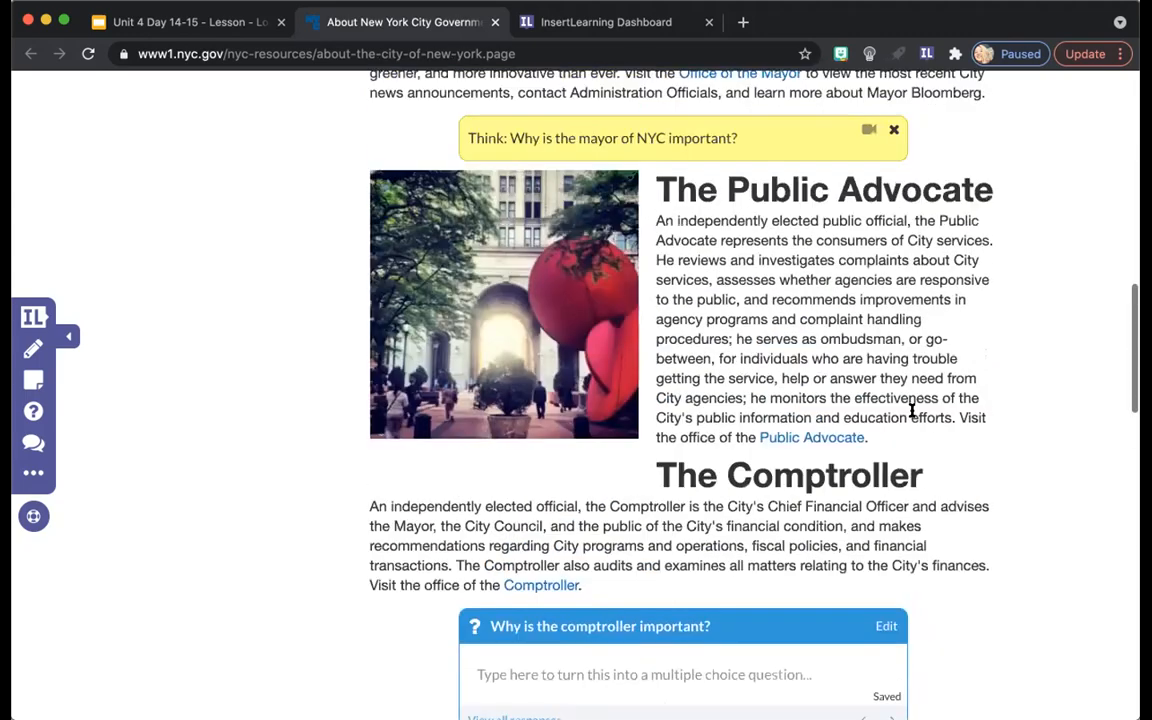
scroll(850, 370, up, 1)
scroll(792, 336, down, 10)
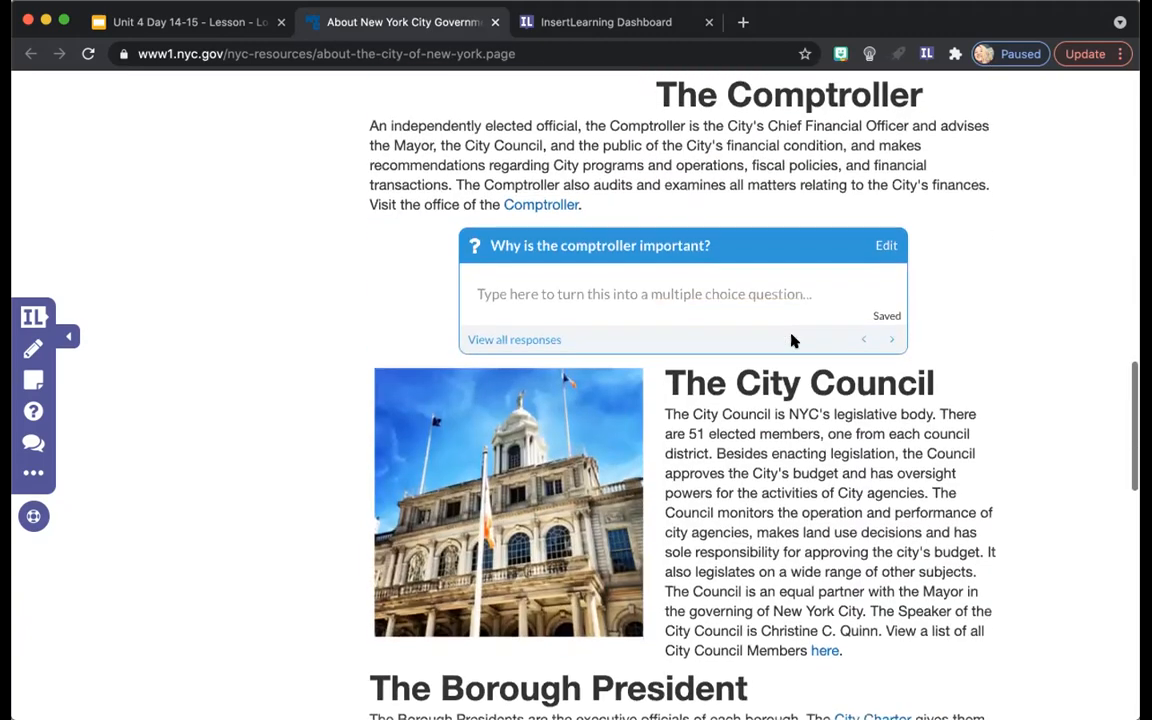
scroll(787, 475, down, 3)
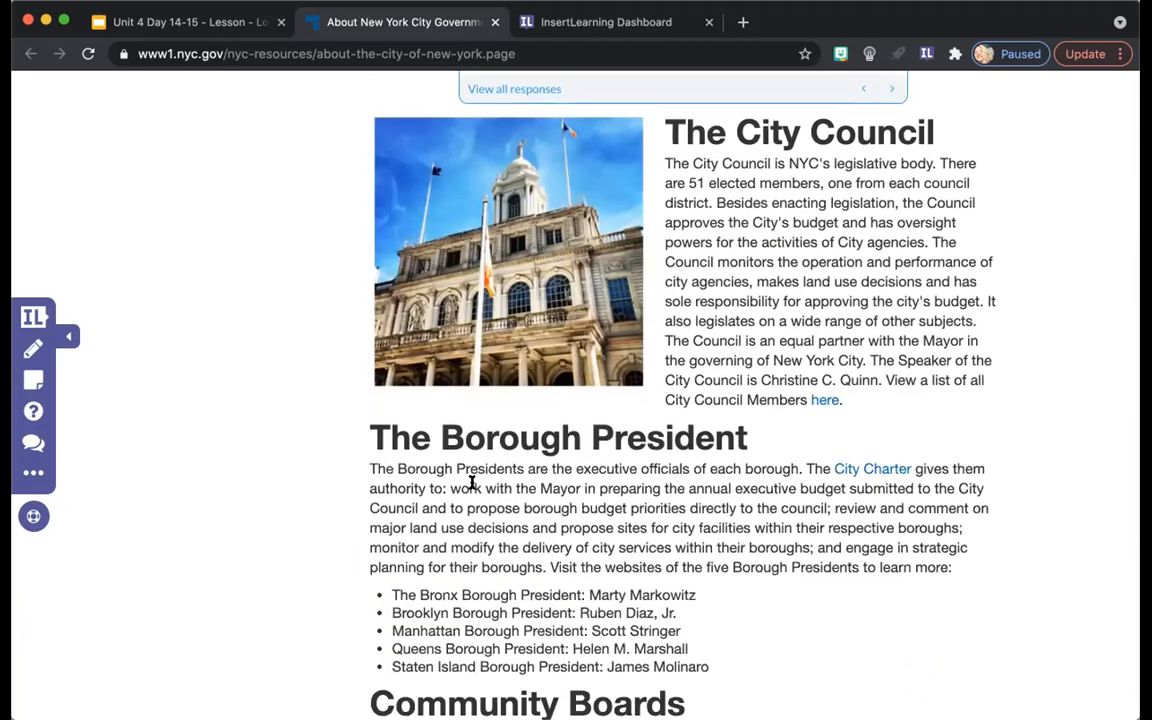
scroll(162, 429, up, 15)
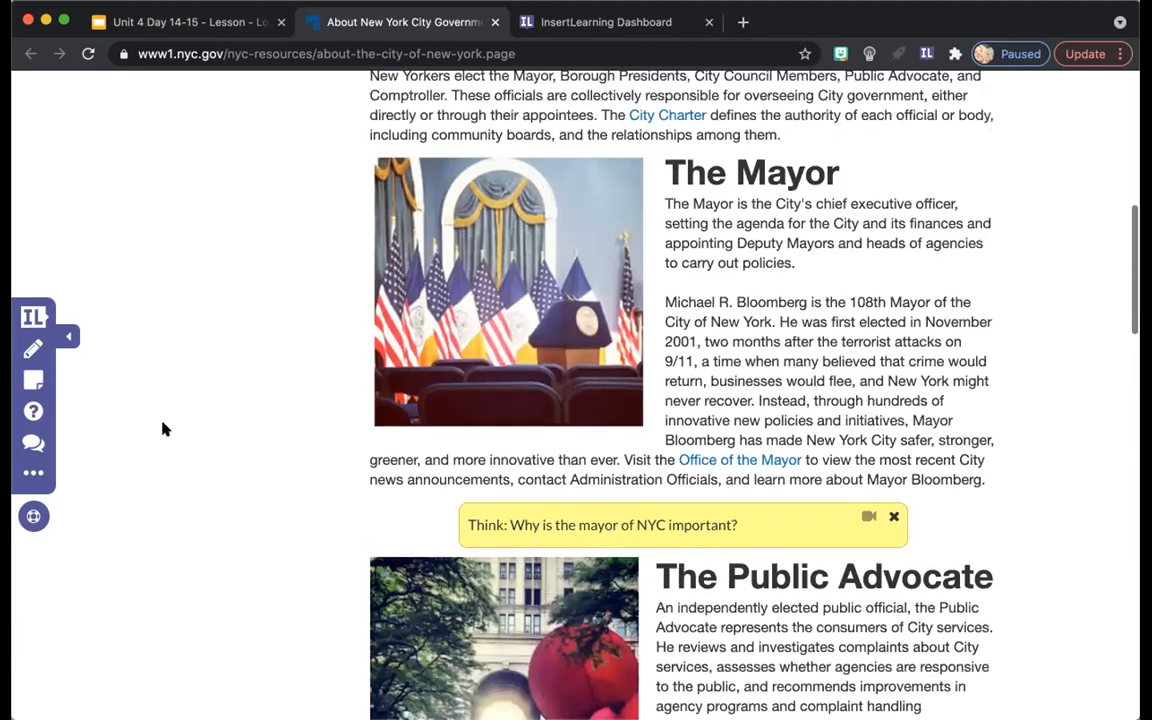
scroll(165, 429, up, 3)
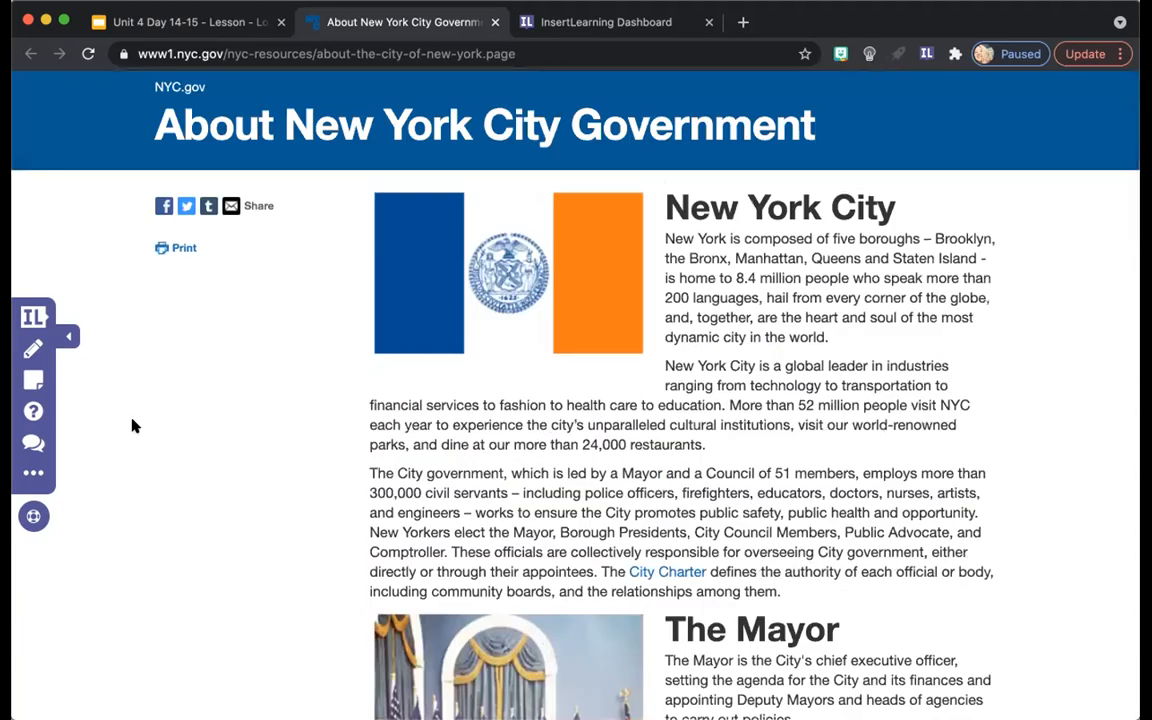
- Highlight the first paragraph under The Mayor, from "The Mayor is the City's chief executive officer" to "carry out policies."
click(33, 350)
scroll(833, 422, down, 1)
scroll(567, 511, down, 1)
scroll(567, 511, down, 4)
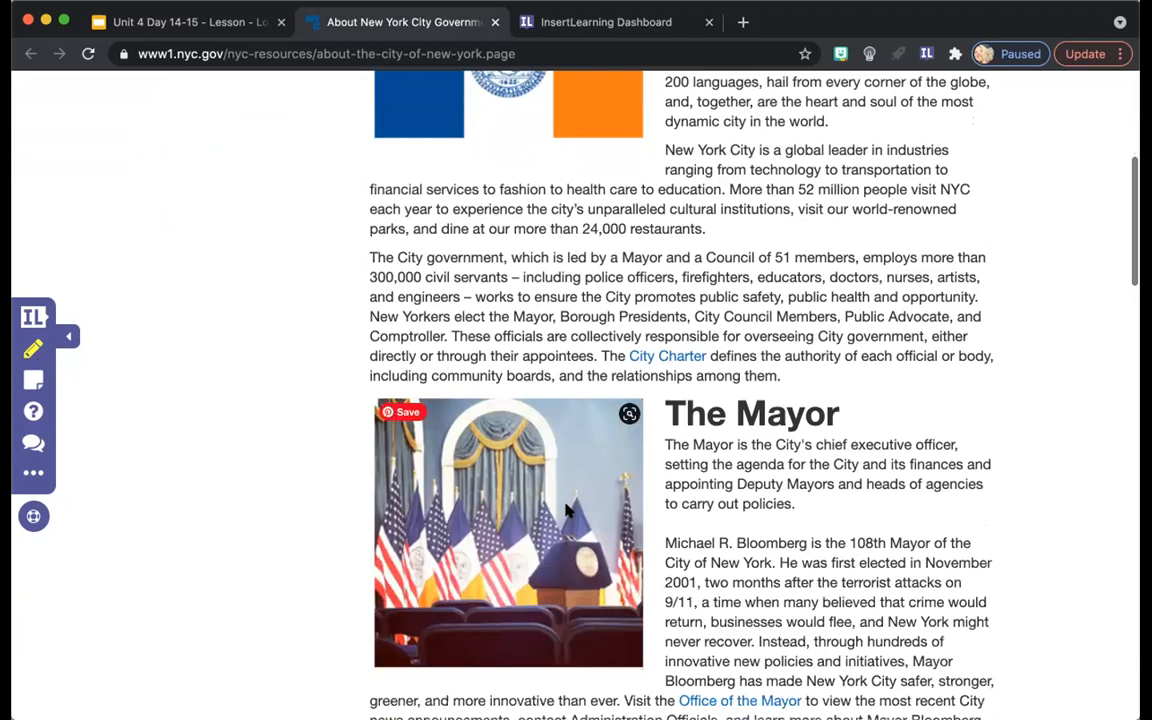
drag(665, 358, 808, 413)
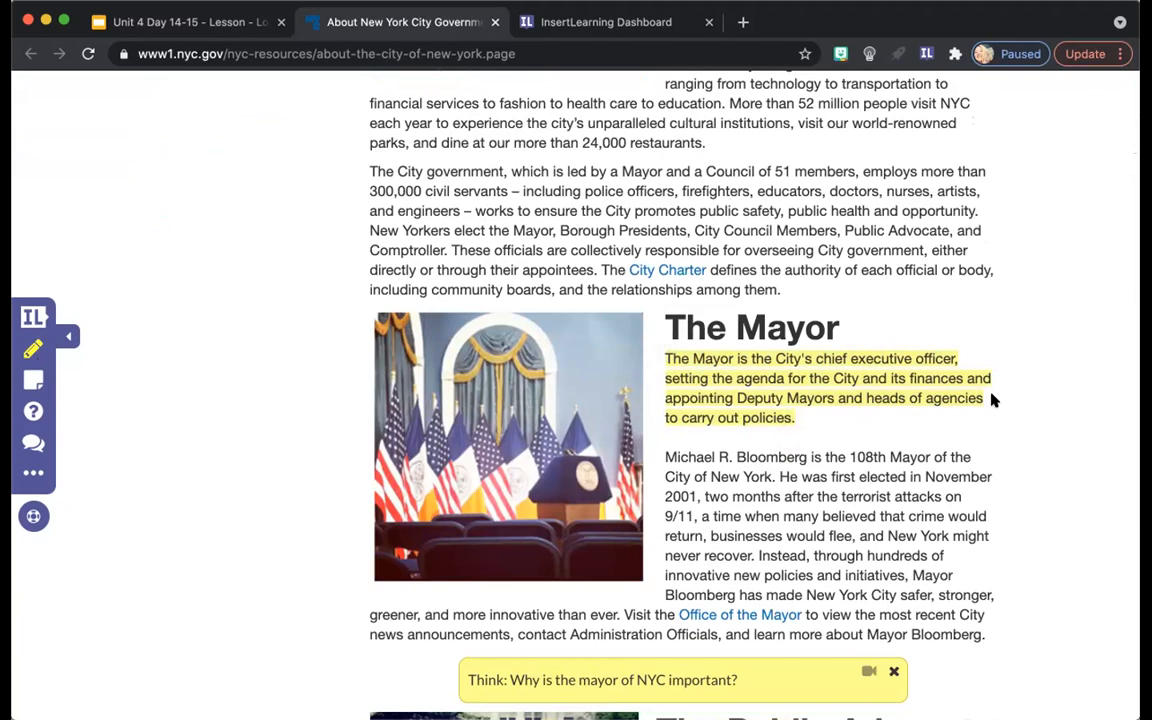
scroll(993, 400, down, 3)
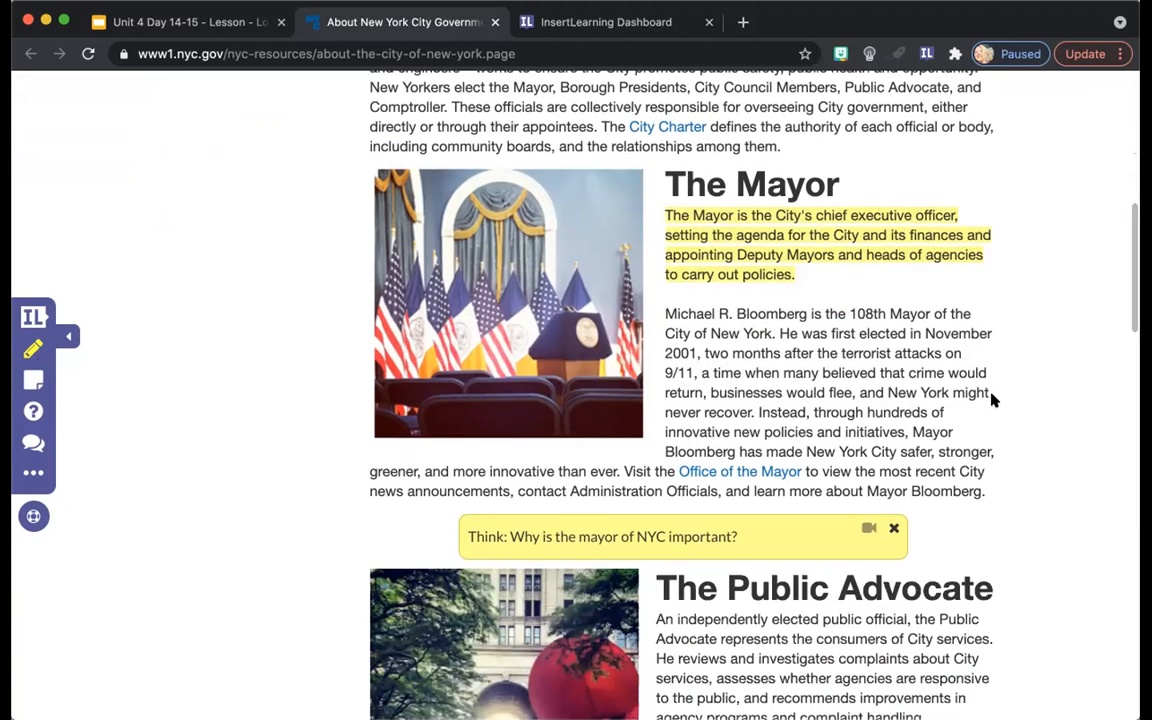
- View the lesson as a student and look through its sticky note, comptroller question and Community Boards discussion
scroll(993, 400, up, 12)
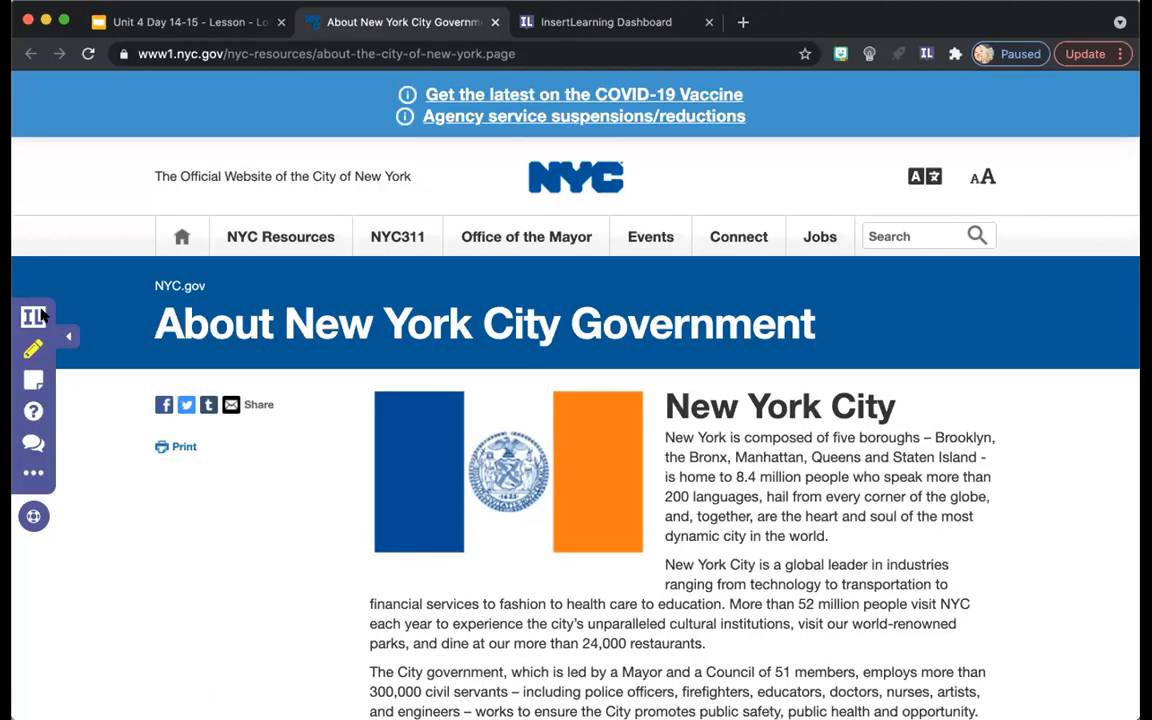
click(33, 474)
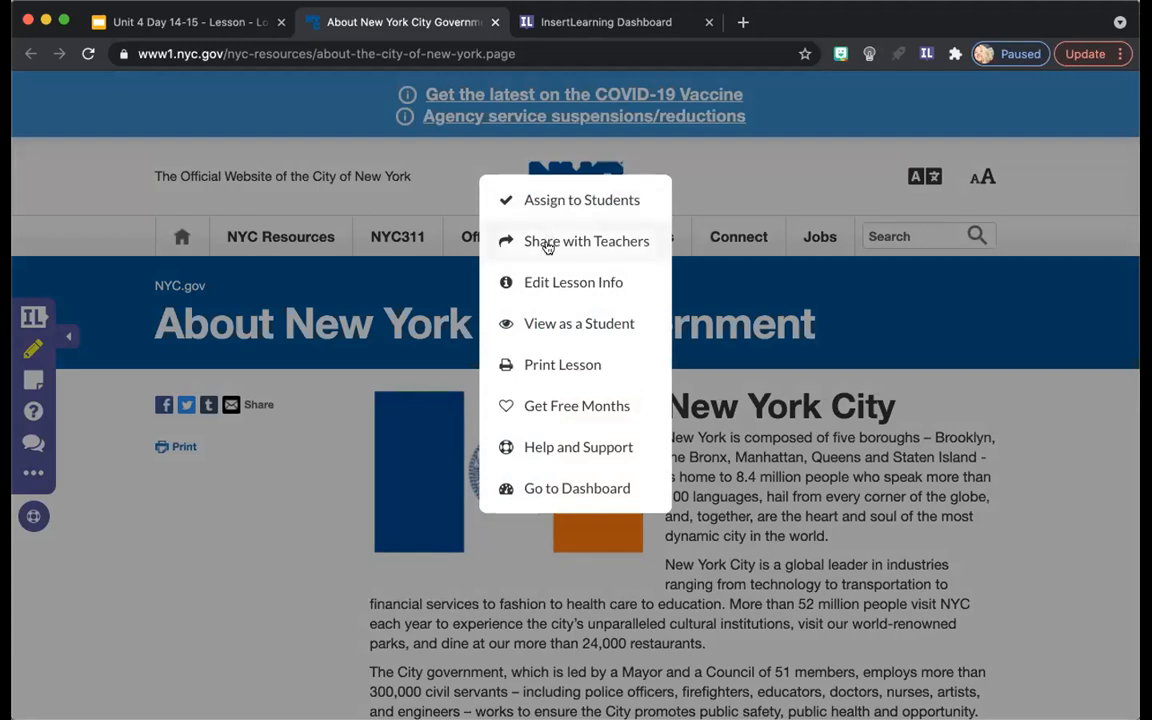
click(552, 326)
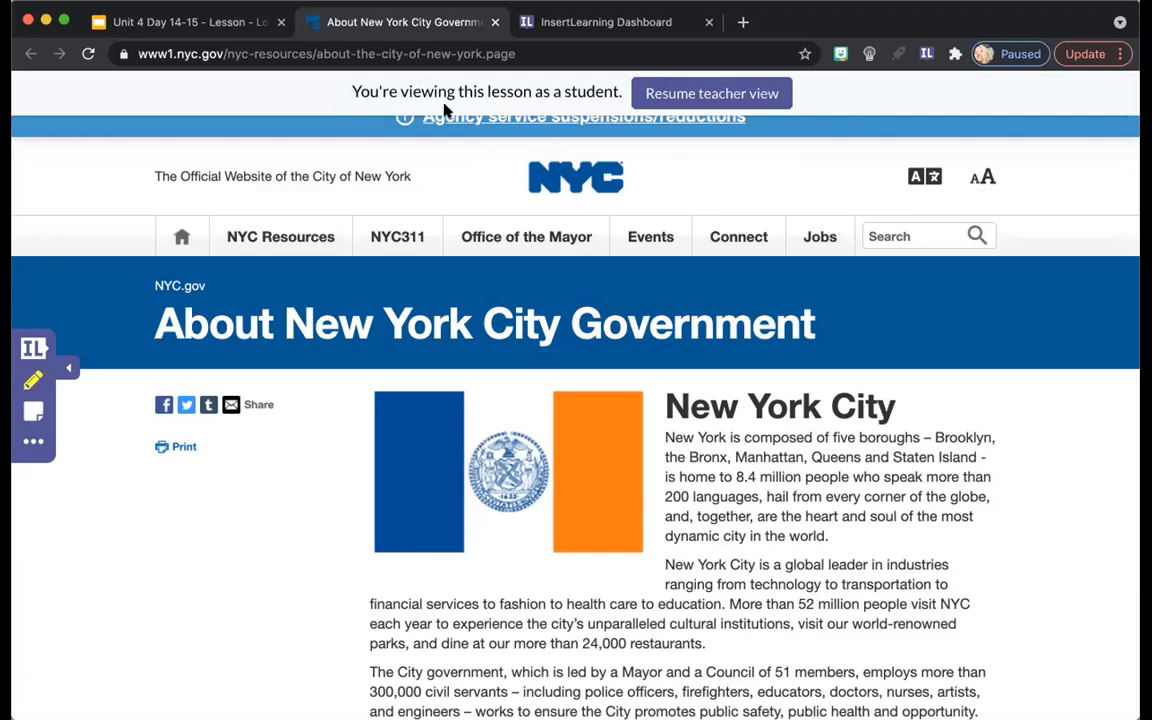
scroll(747, 413, down, 2)
scroll(747, 413, down, 10)
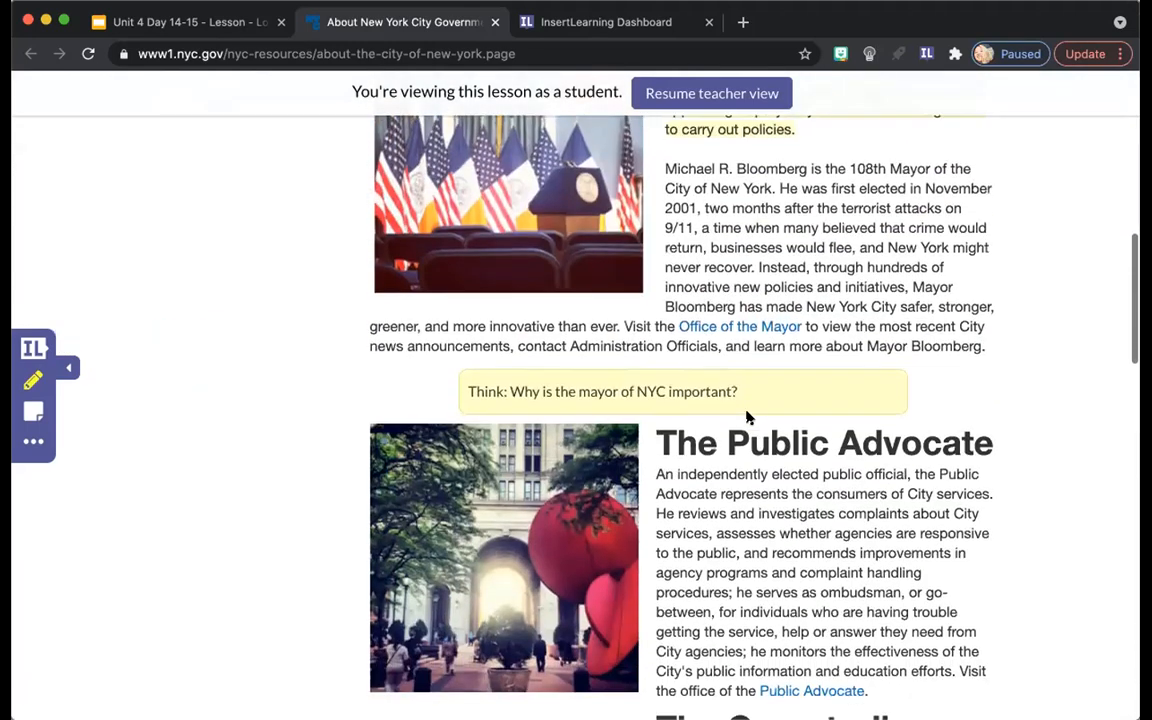
scroll(747, 413, down, 5)
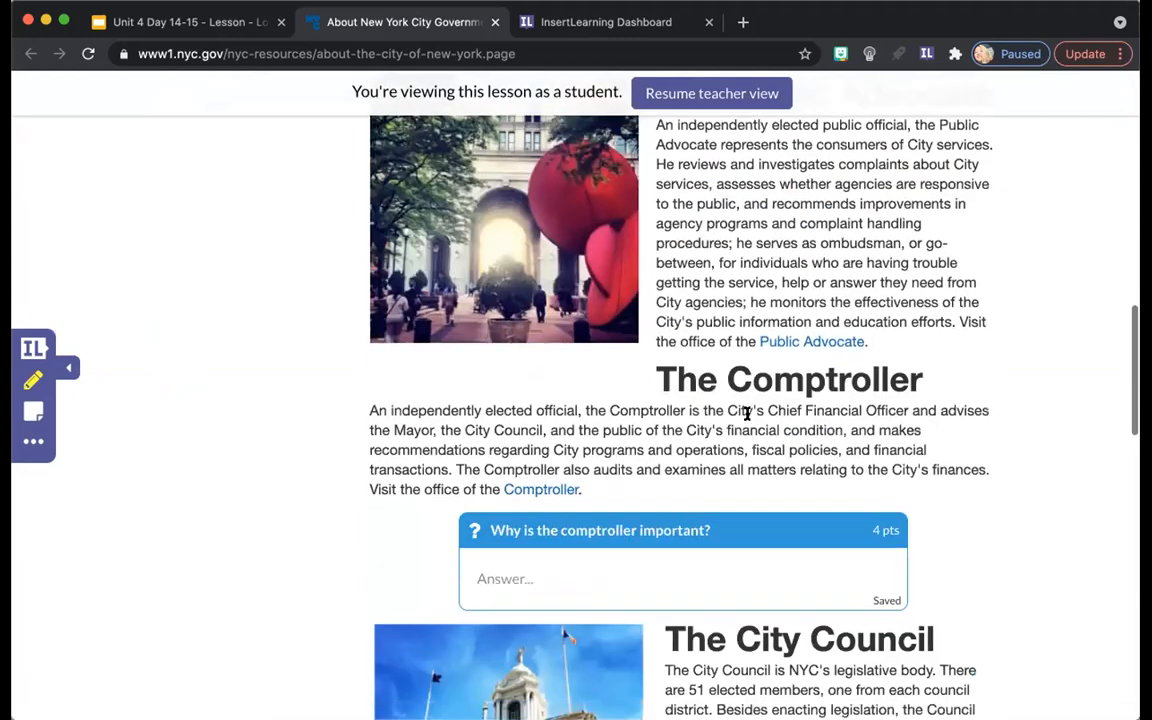
scroll(747, 413, down, 3)
click(576, 399)
scroll(576, 399, down, 11)
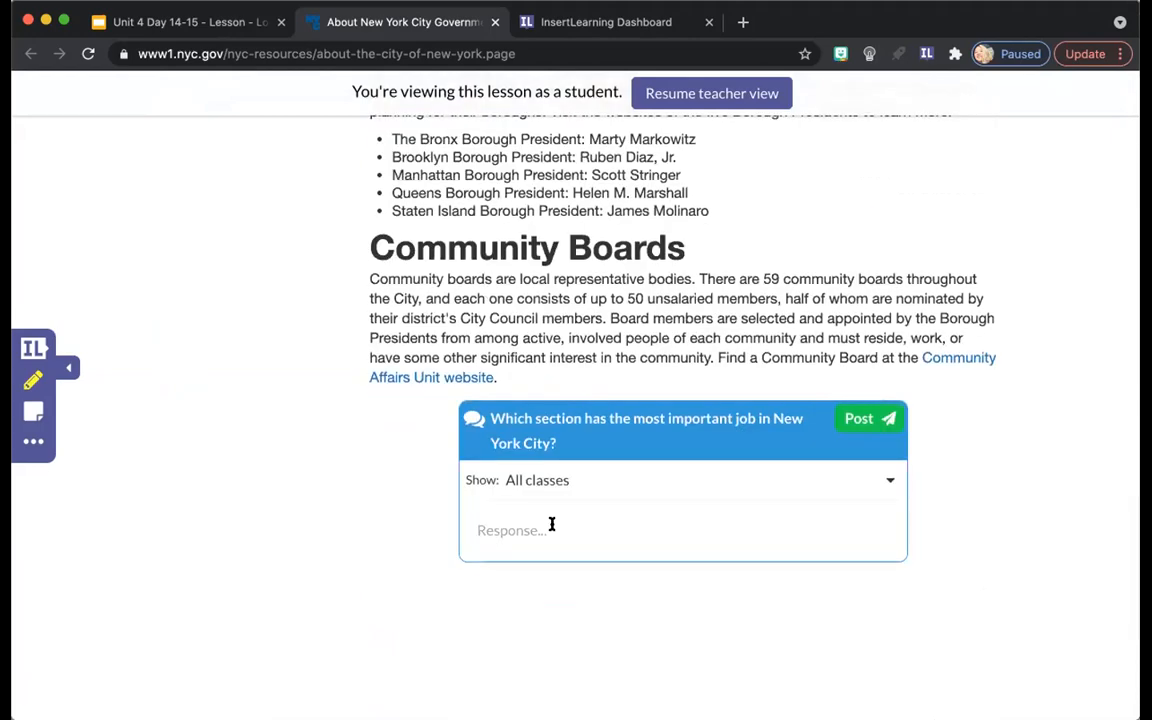
scroll(551, 524, down, 1)
scroll(550, 530, up, 15)
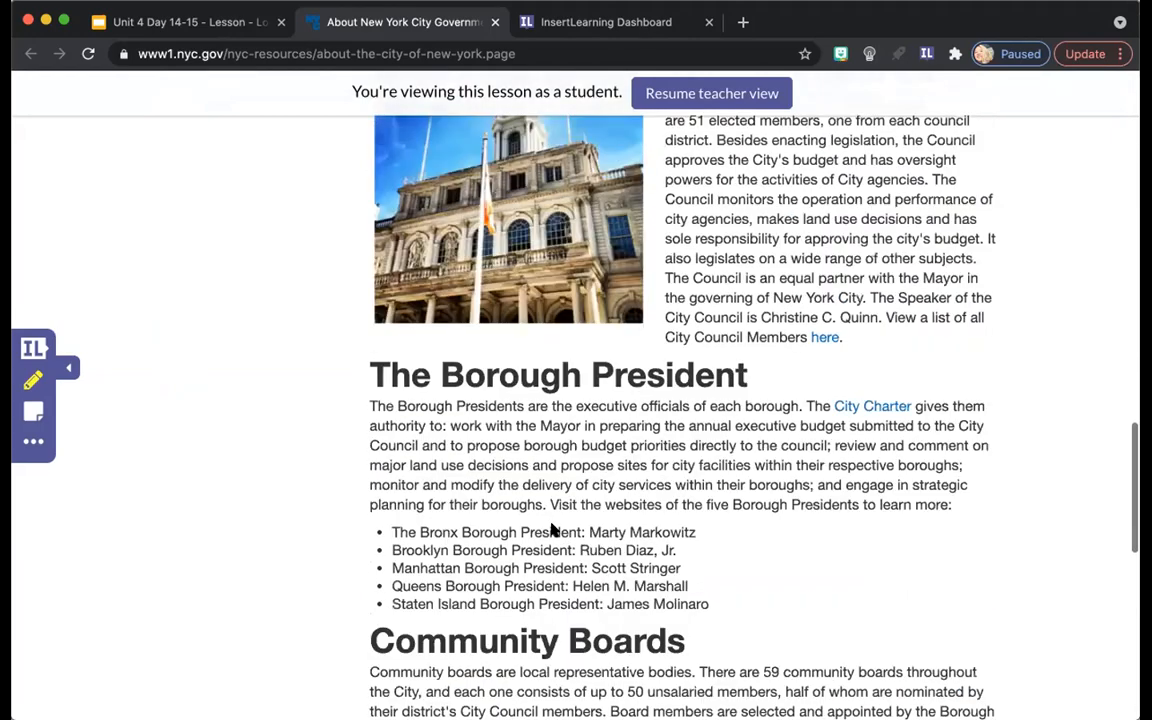
scroll(551, 528, up, 11)
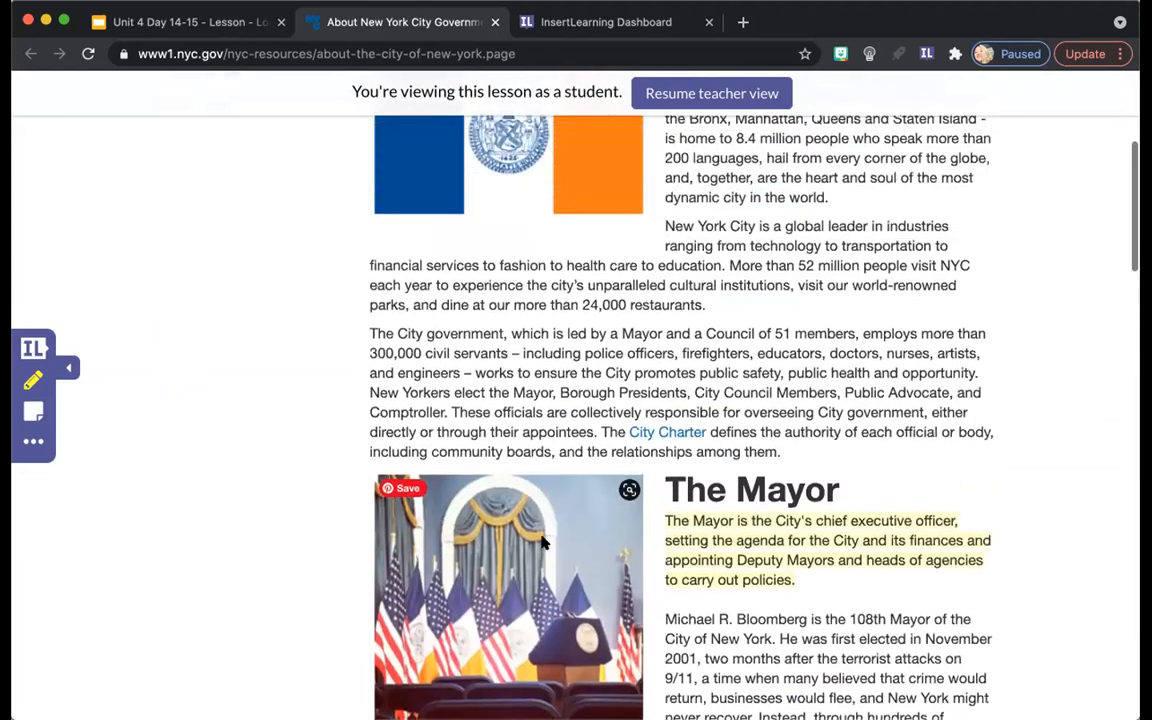
- Check the Mayor highlight, sticky note and comptroller answer field as a student, and resume the teacher view
scroll(541, 538, down, 5)
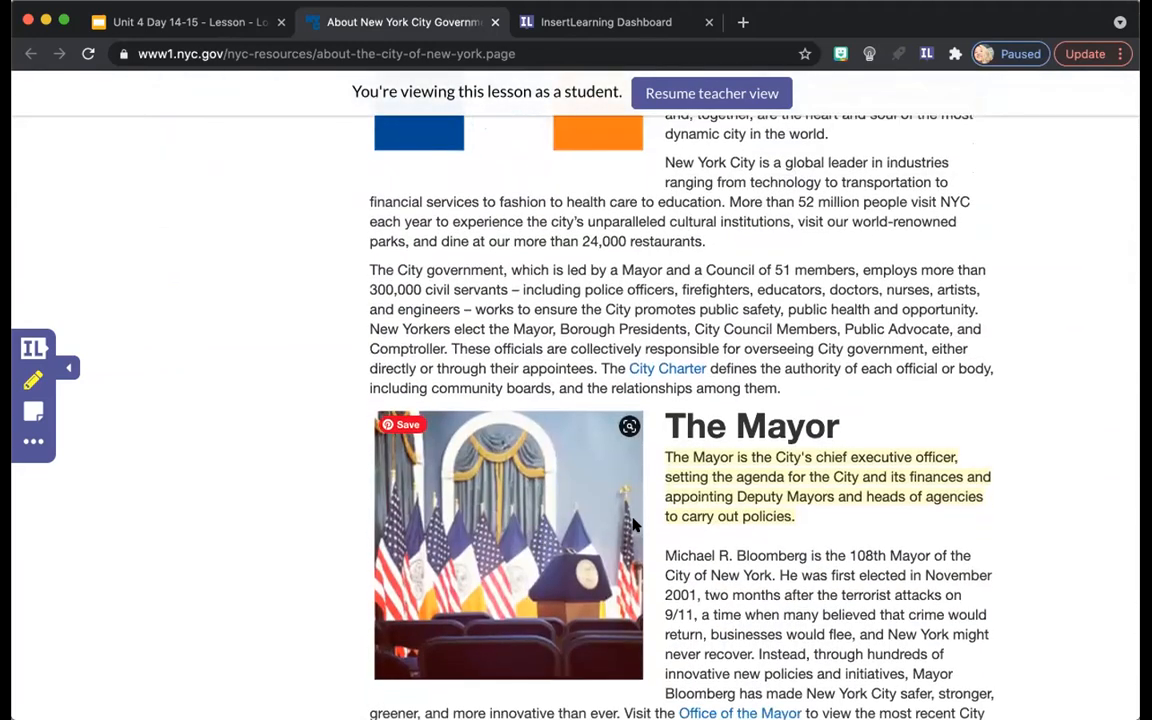
scroll(861, 533, down, 6)
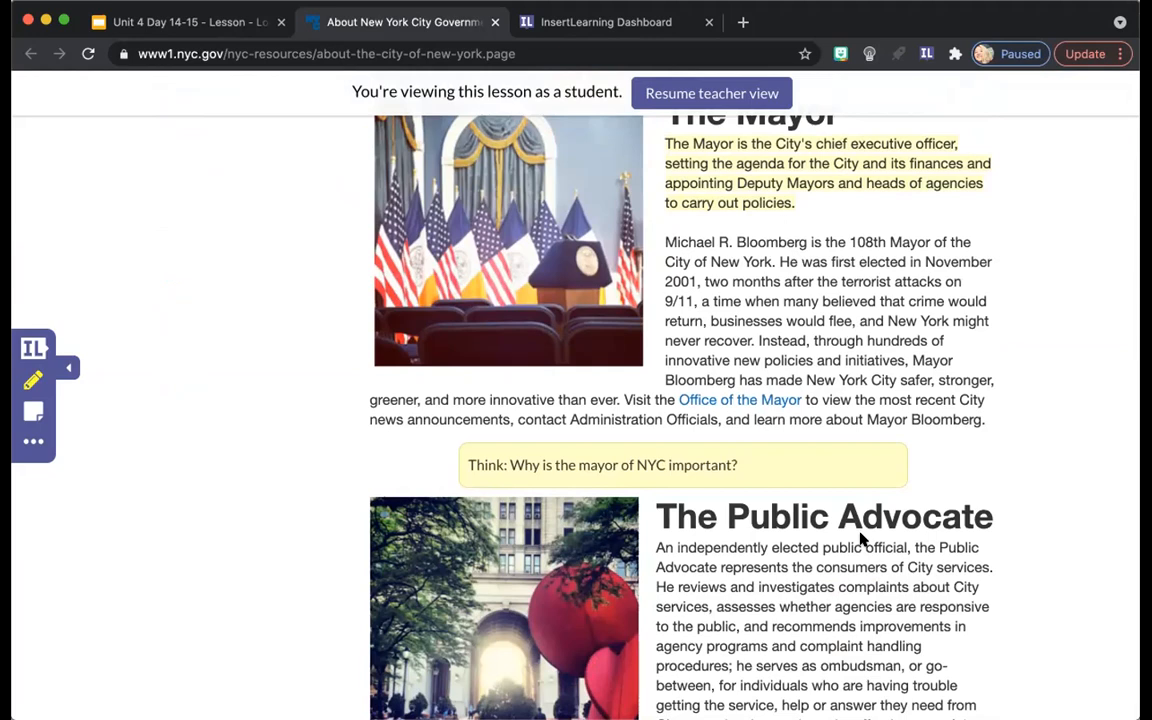
scroll(719, 467, down, 5)
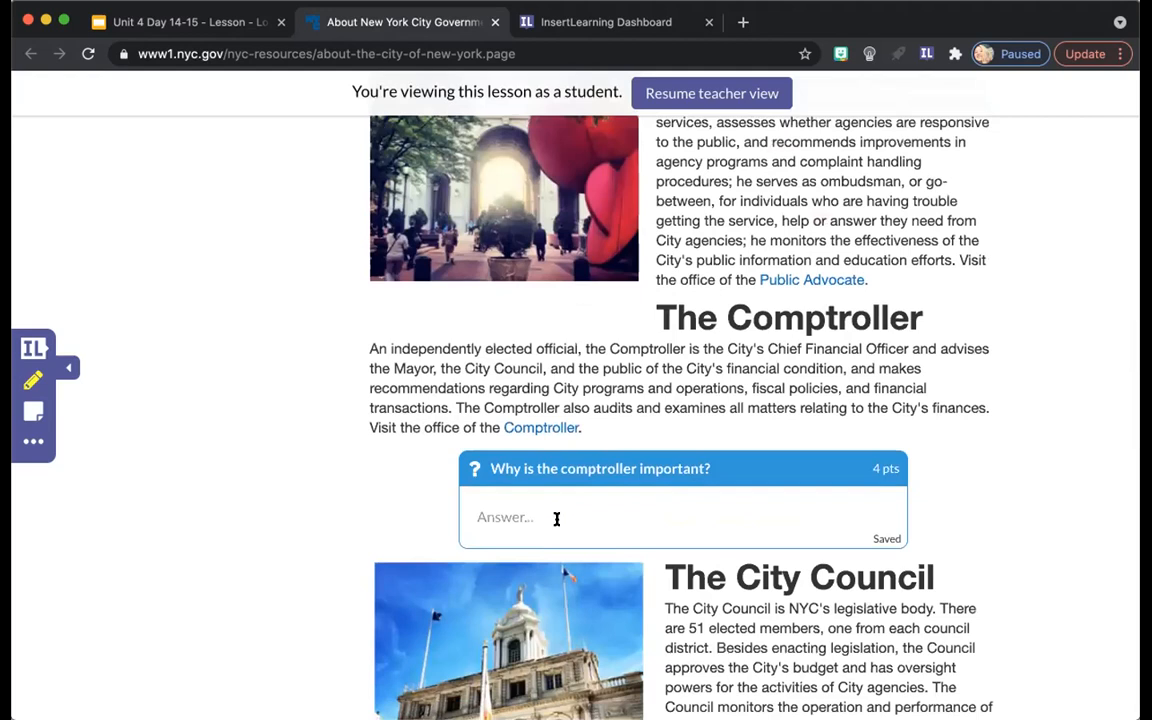
click(510, 512)
click(737, 88)
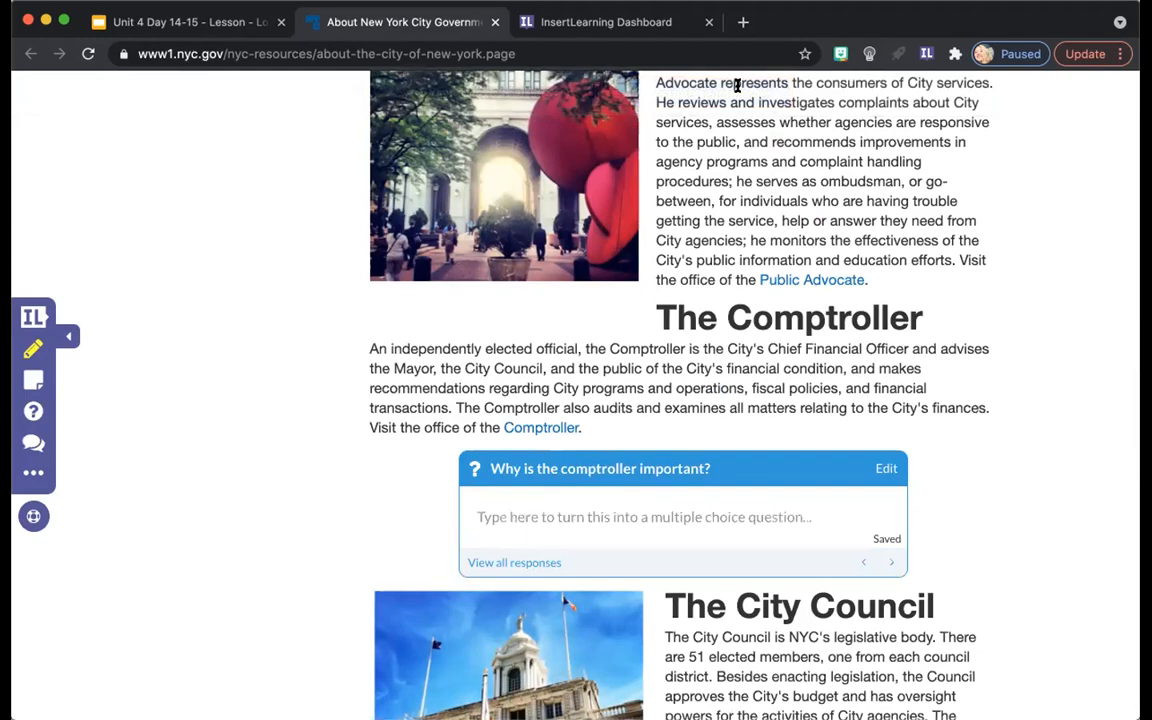
- Assign the lesson to the already checked 4th Grade class, keeping its student answers and responses
scroll(240, 440, up, 20)
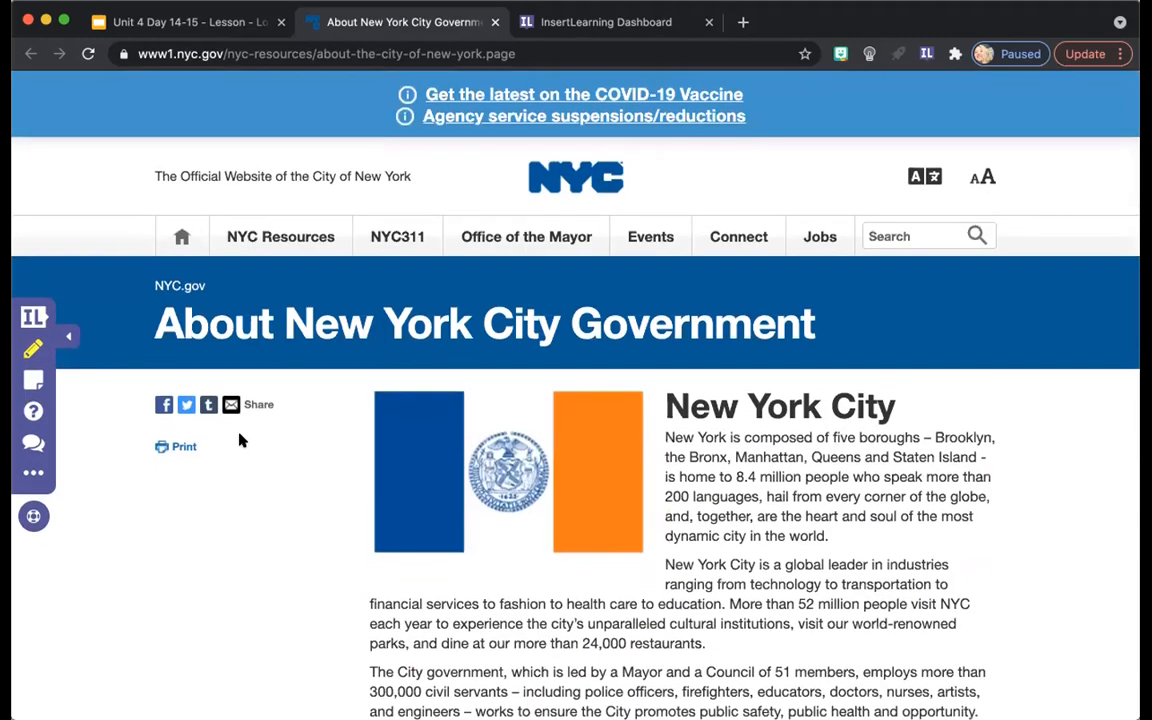
scroll(240, 440, down, 10)
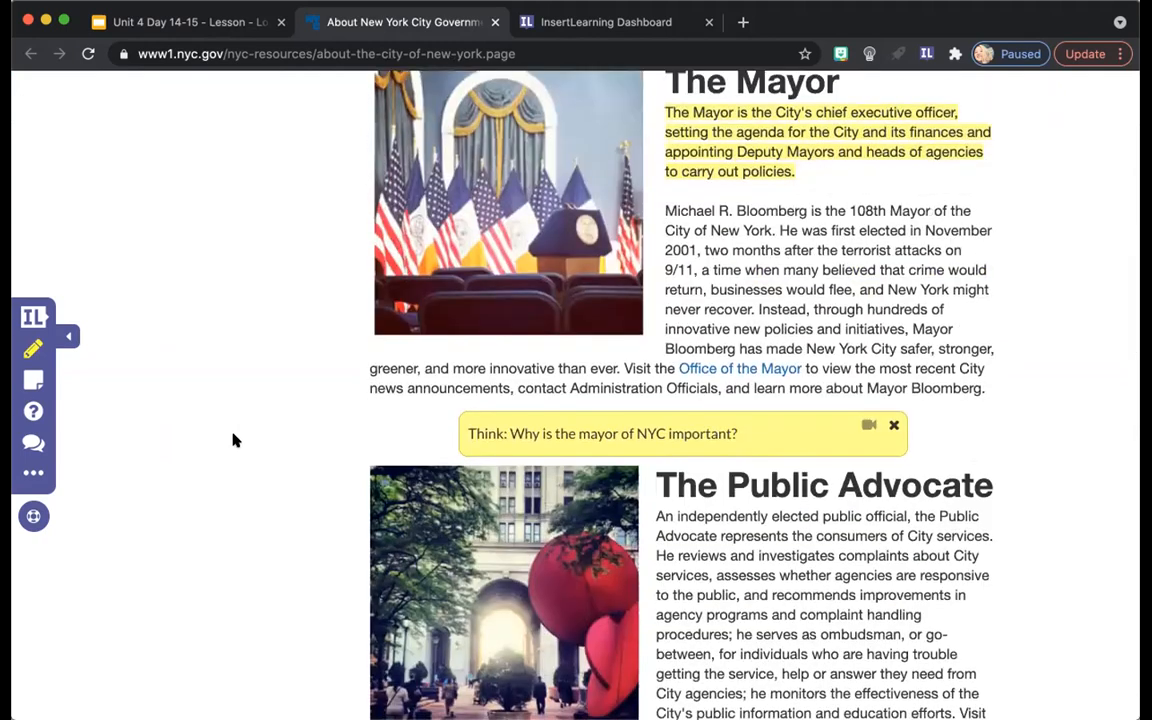
scroll(230, 437, down, 2)
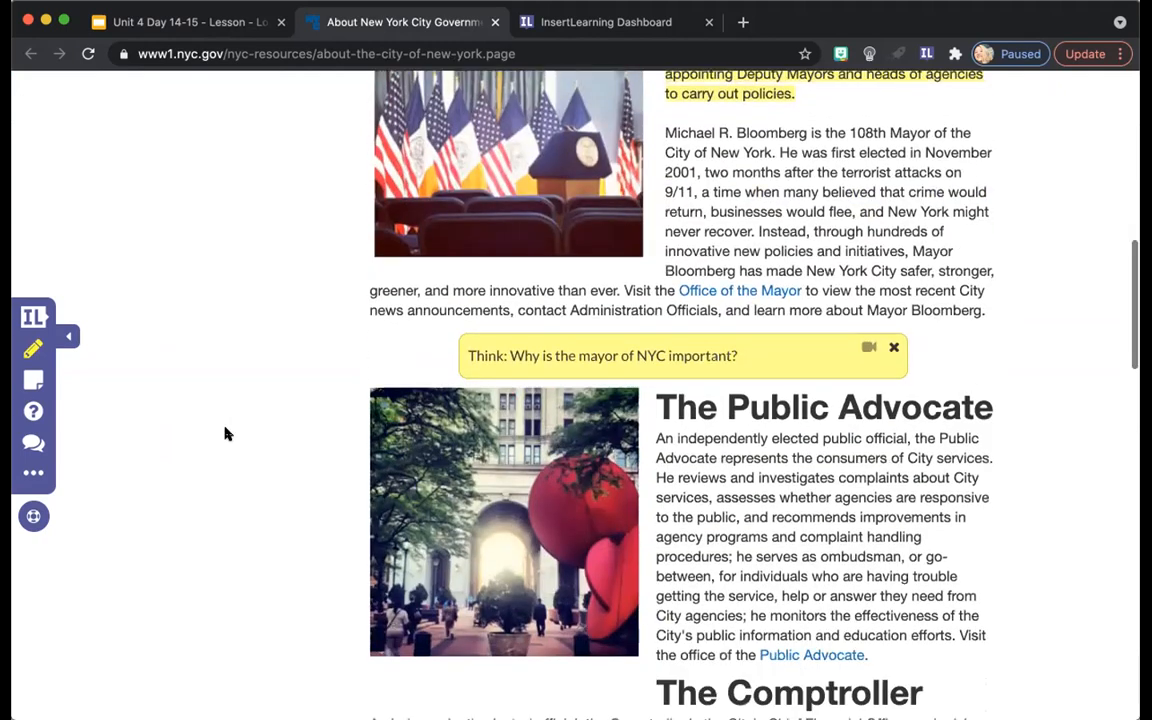
click(34, 318)
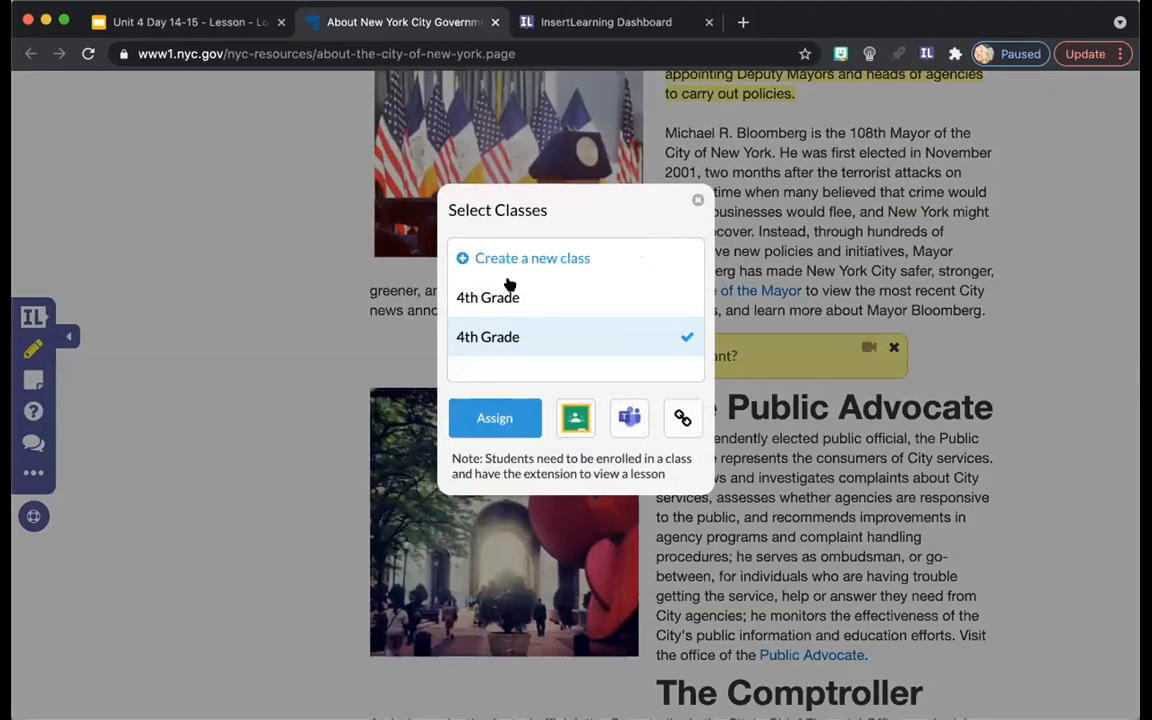
click(510, 338)
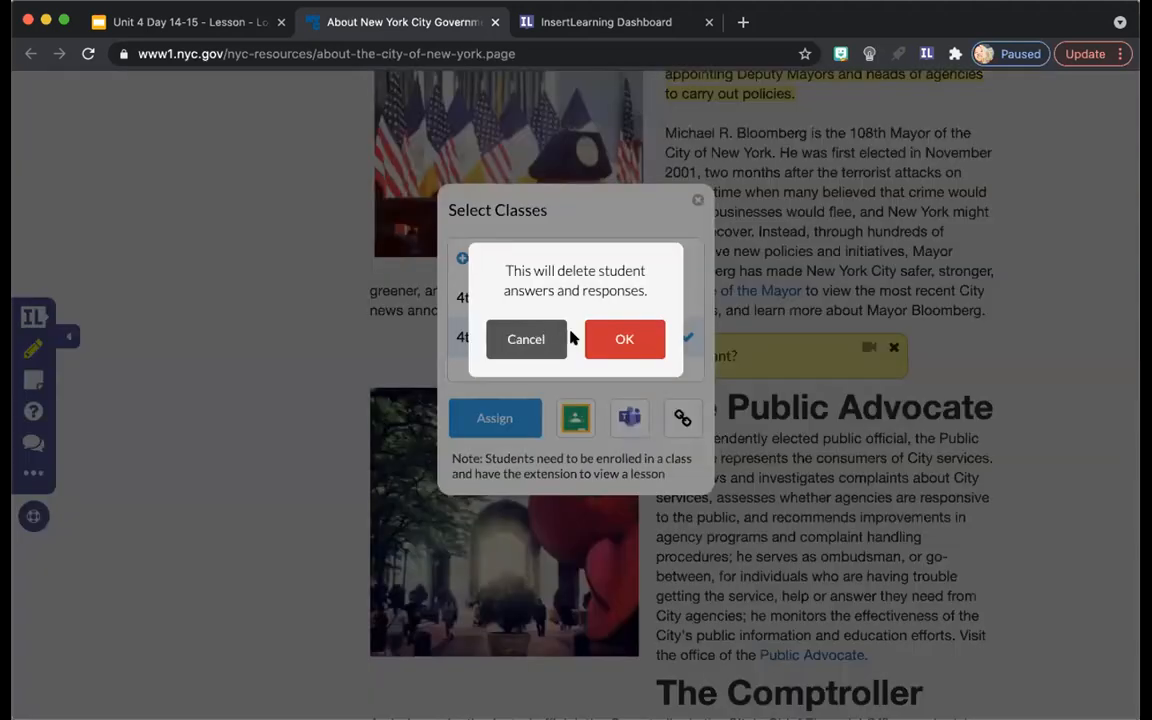
click(545, 340)
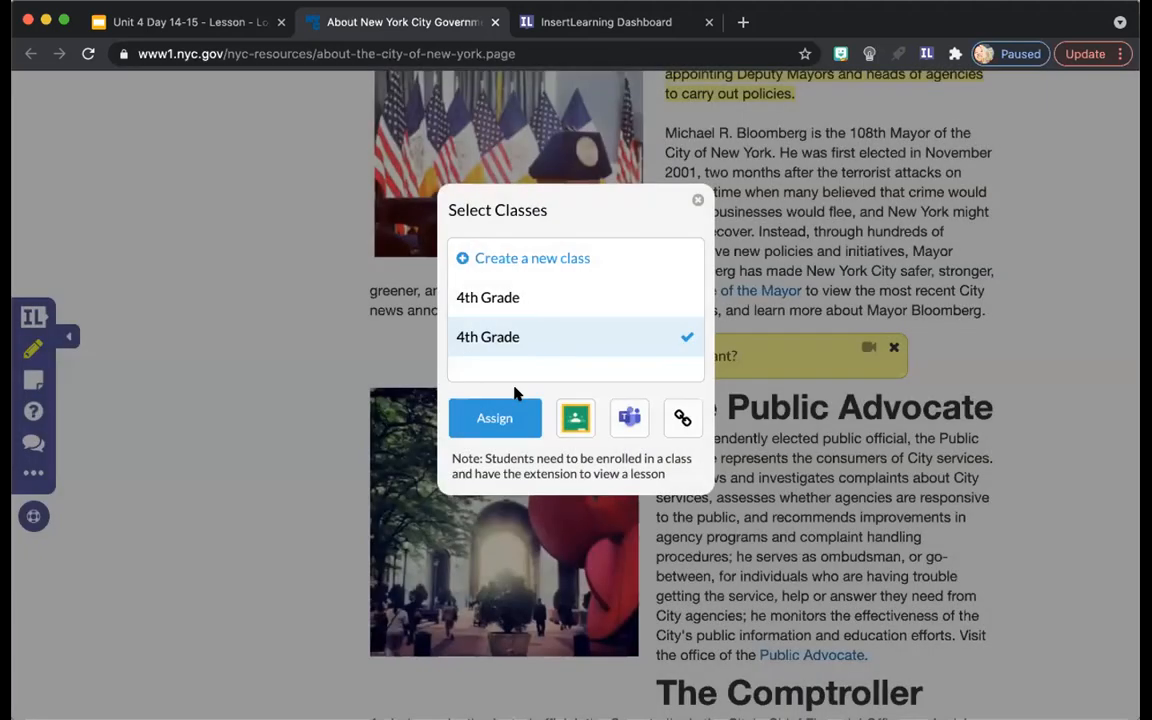
click(486, 297)
click(490, 301)
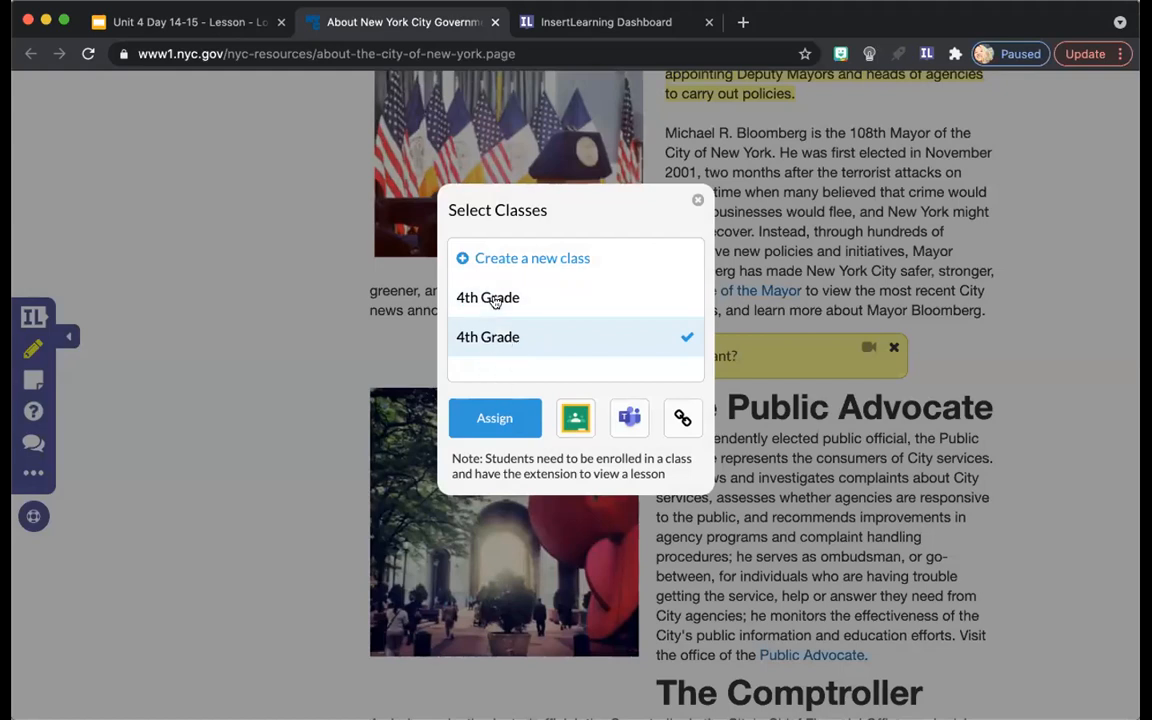
click(475, 419)
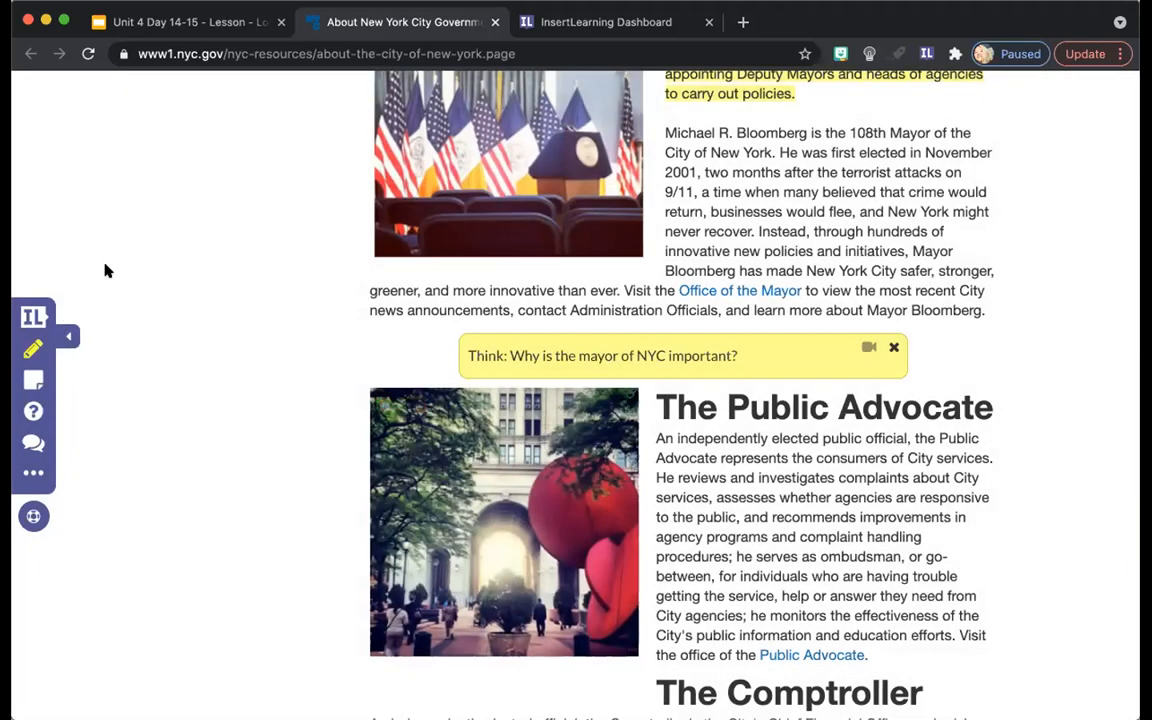
- Reopen the lesson's class selection and use the option for sharing the lesson by link
click(32, 316)
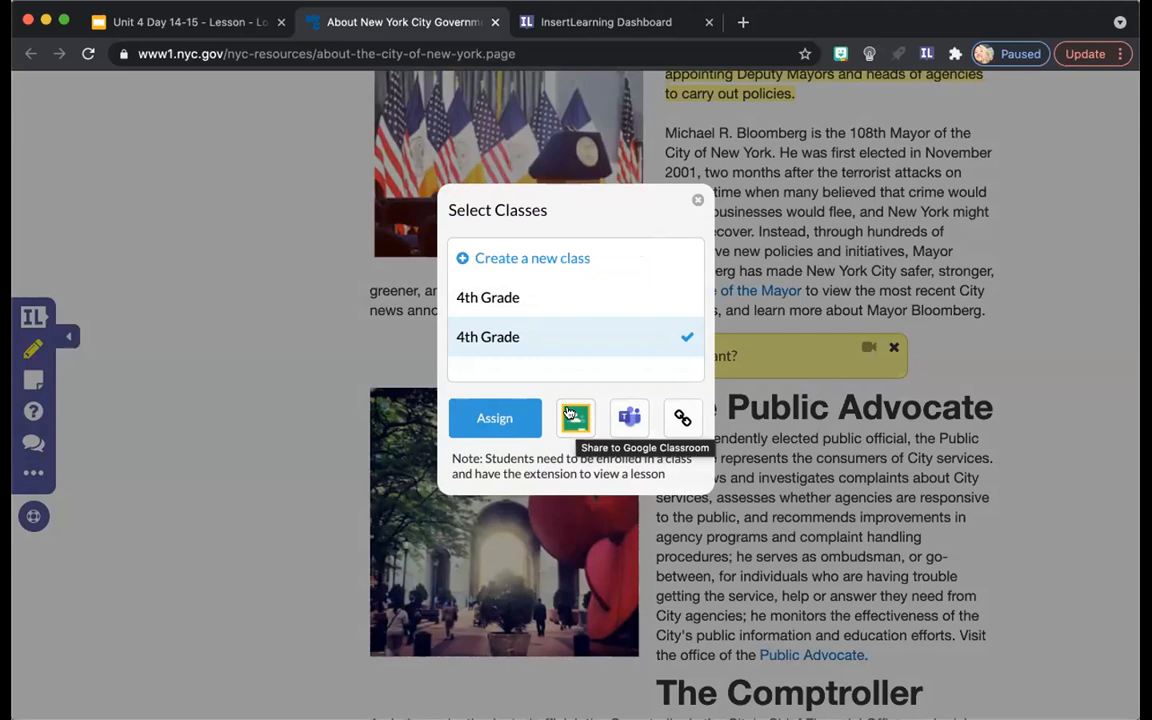
click(682, 418)
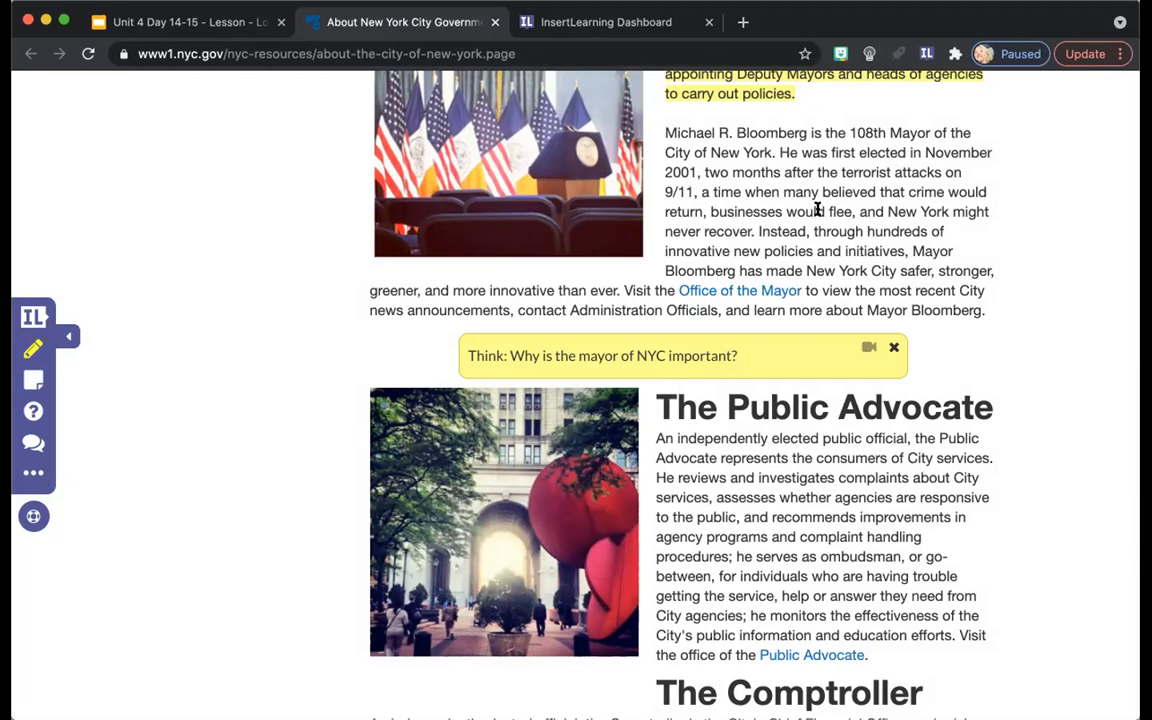
- Close the InsertLearning Dashboard page, leaving the New York City Government lesson open
scroll(786, 297, down, 1)
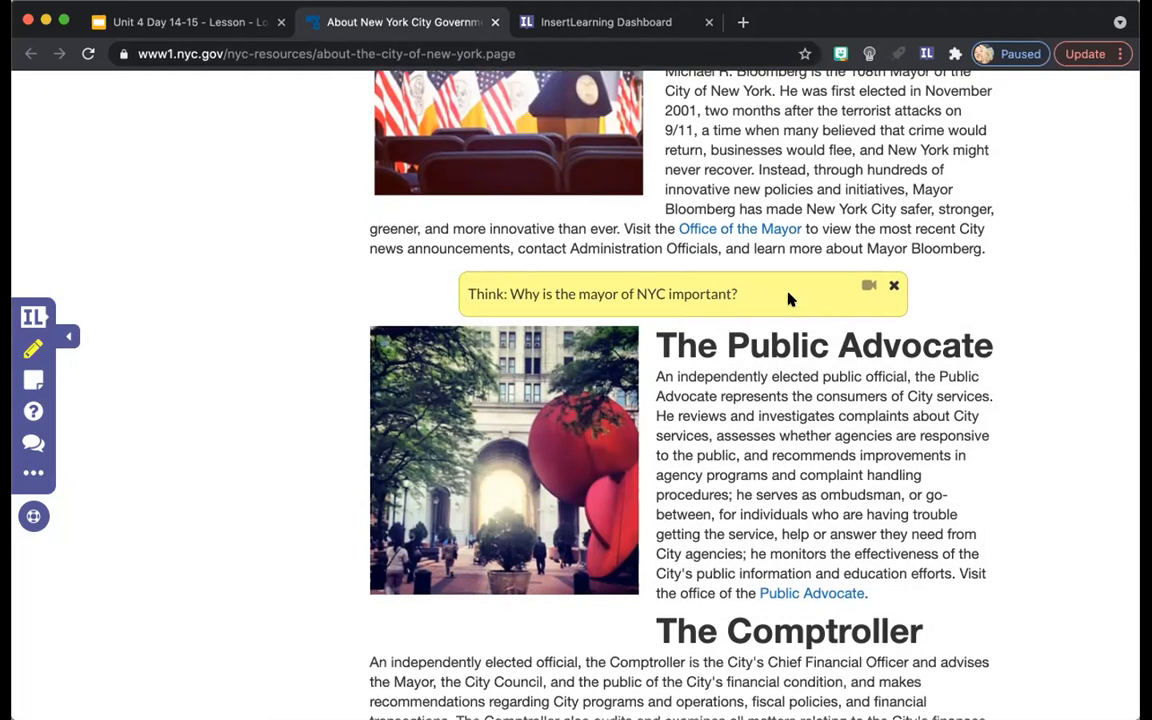
scroll(788, 298, down, 3)
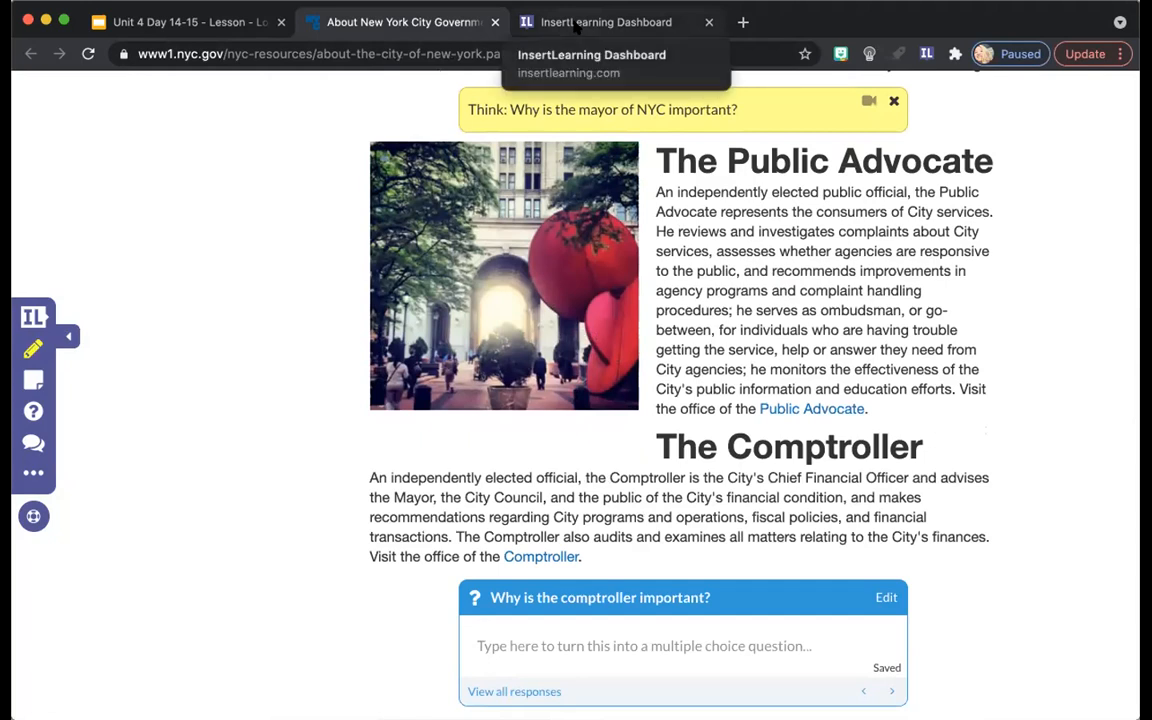
click(708, 22)
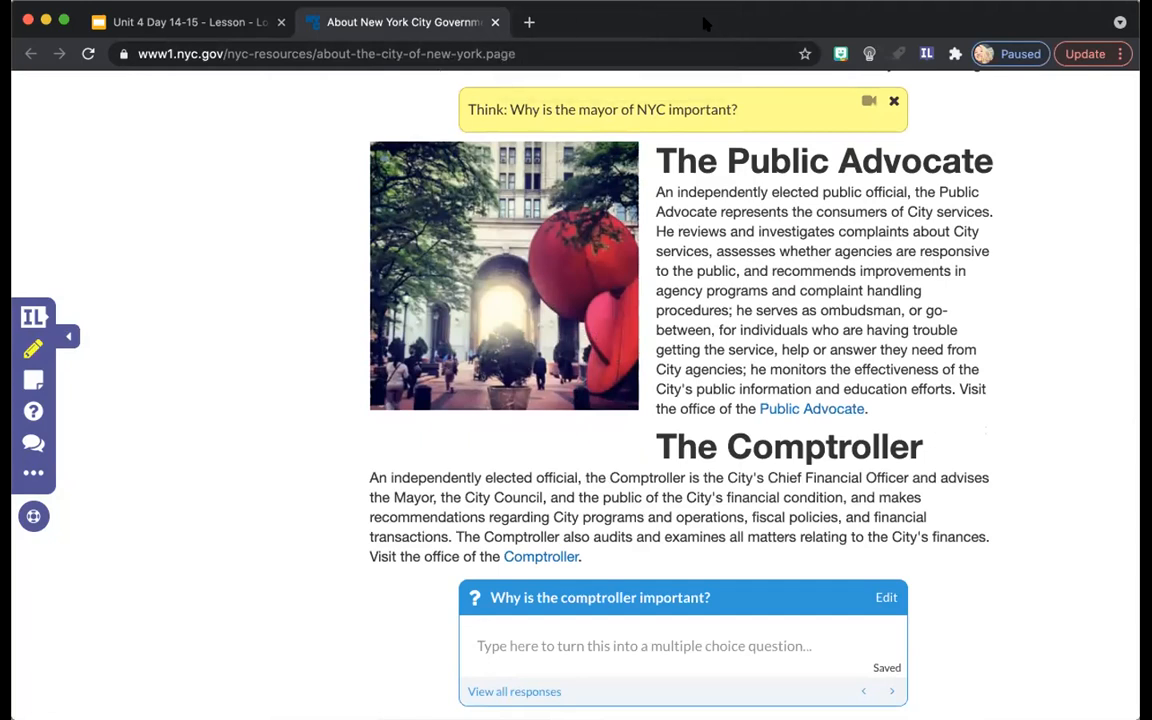
- Open the copied lesson link in a new tab and check the inserted sticky note and comptroller question on the page
click(521, 22)
key(super+v)
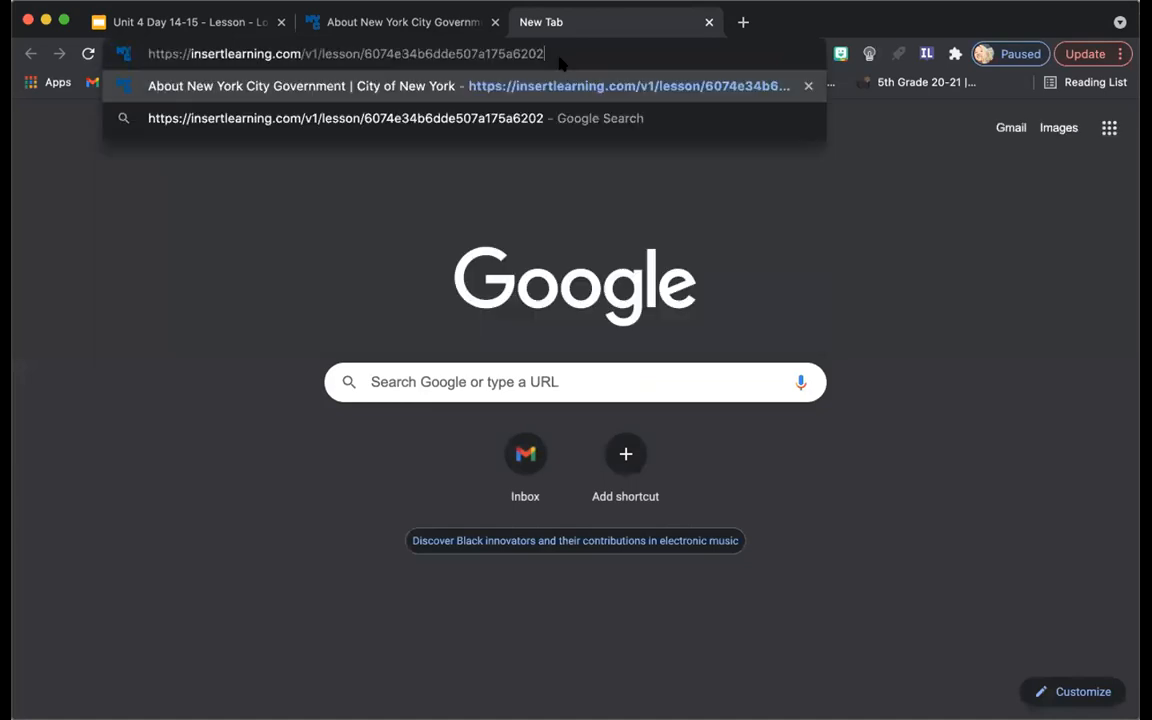
key(Return)
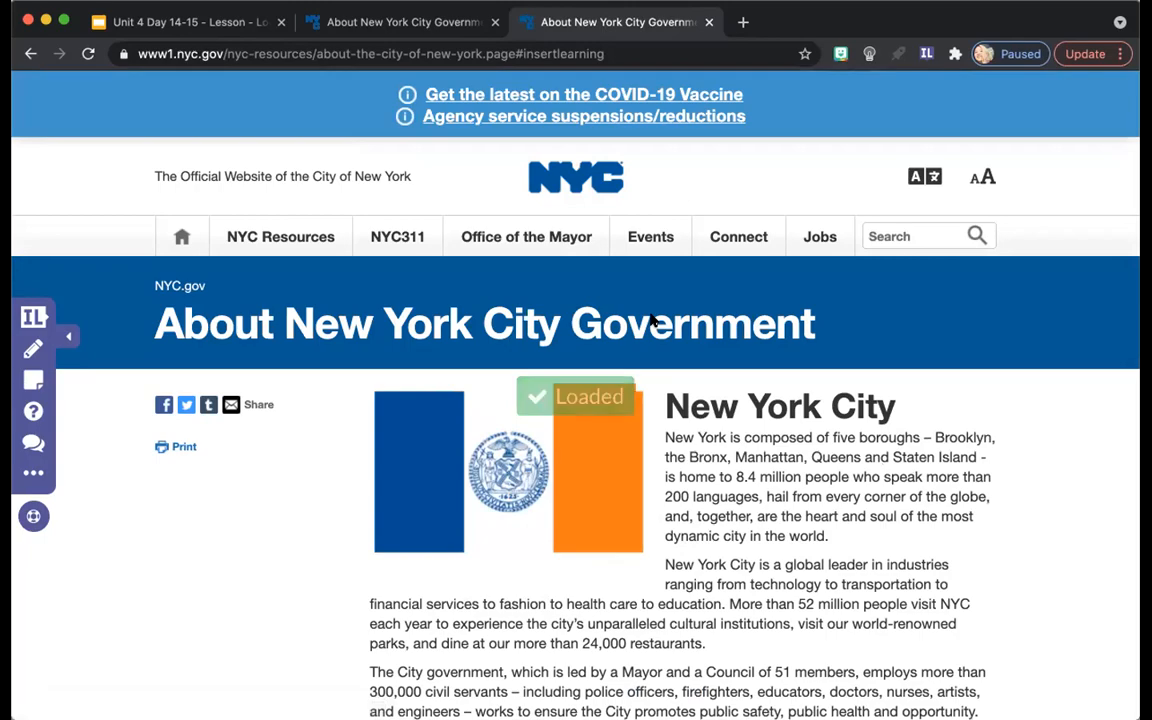
scroll(650, 318, down, 15)
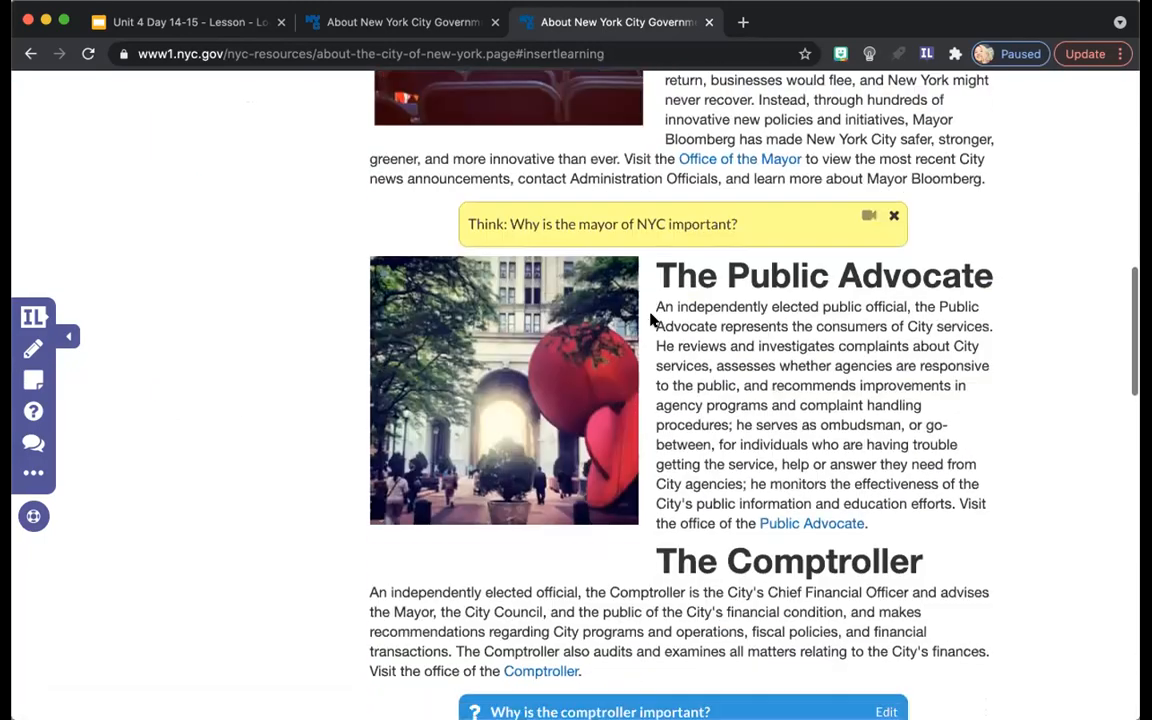
scroll(650, 318, down, 8)
click(622, 337)
scroll(622, 337, down, 2)
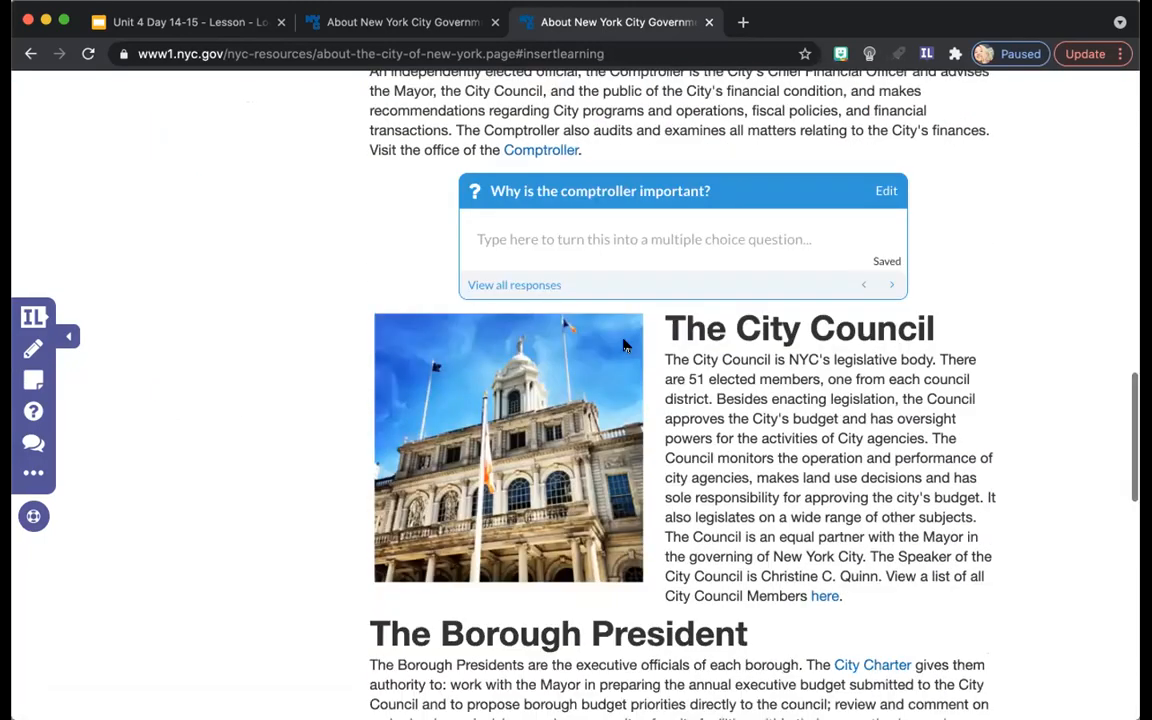
scroll(623, 345, down, 8)
click(553, 467)
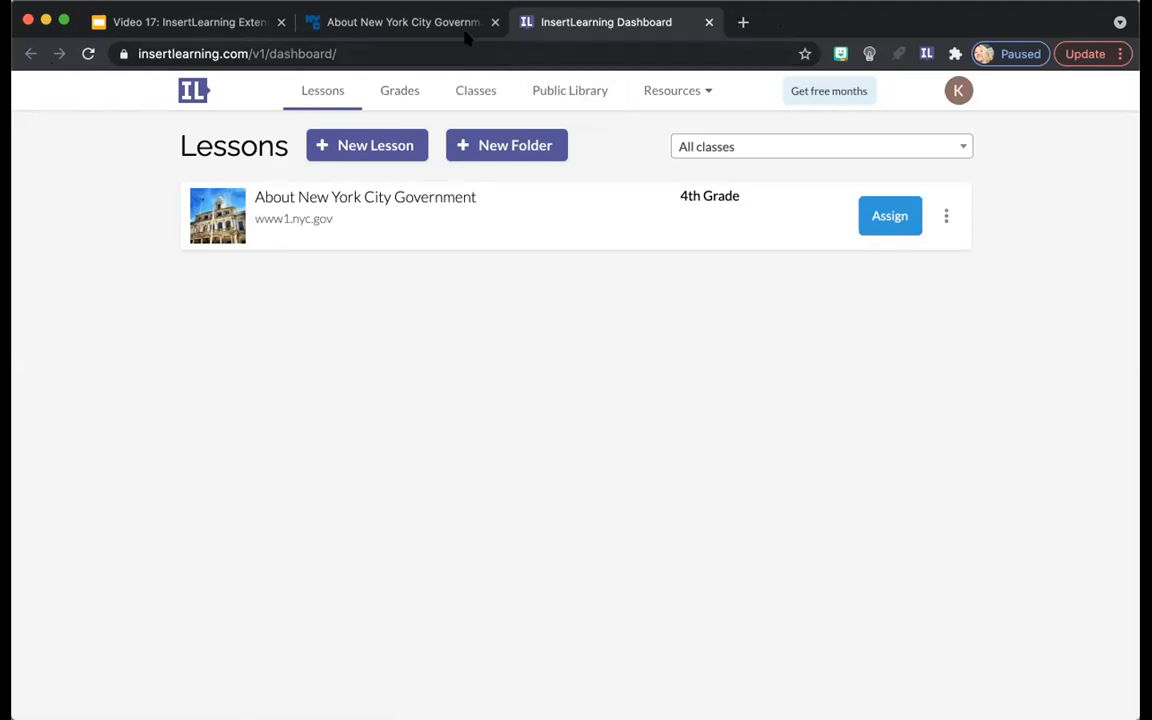
- Go to the InsertLearning Dashboard from the New York City Government lesson's options and close the duplicate dashboard tab
click(422, 28)
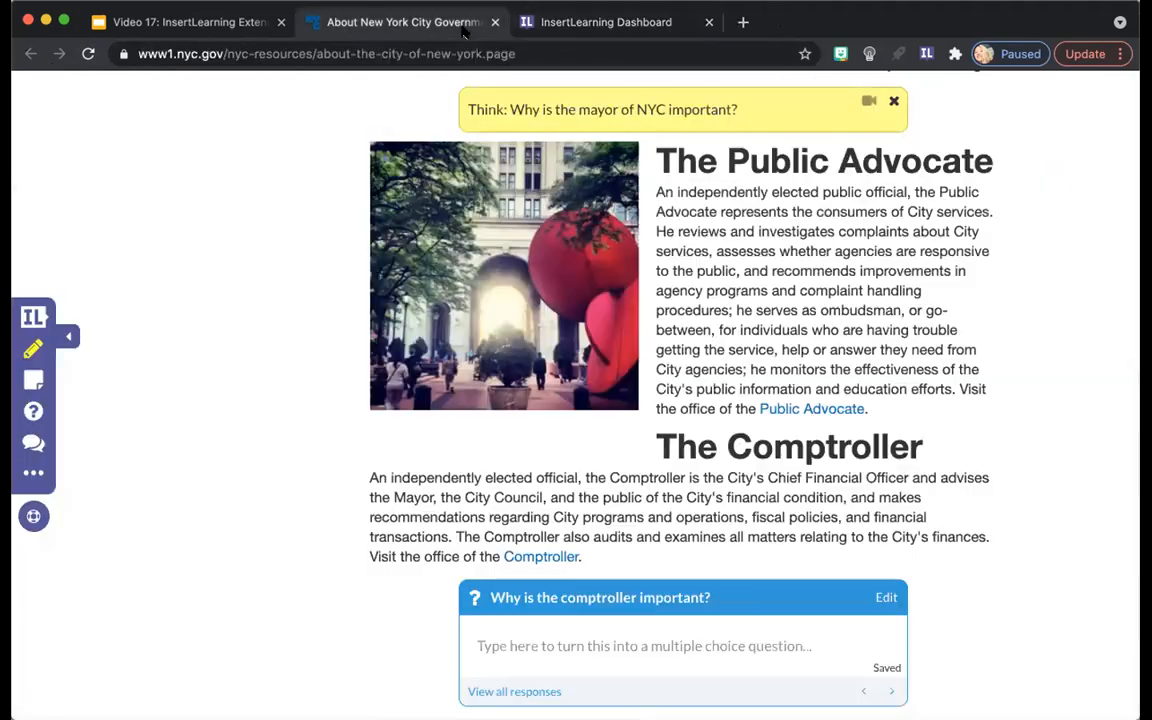
click(31, 476)
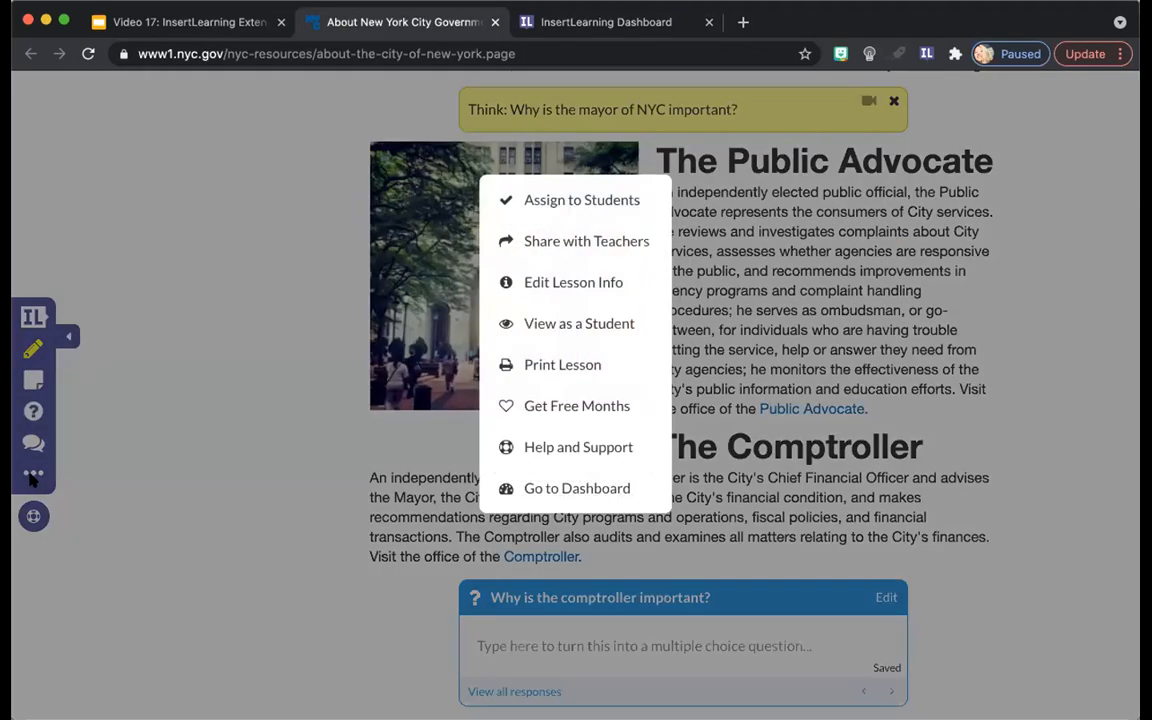
click(636, 488)
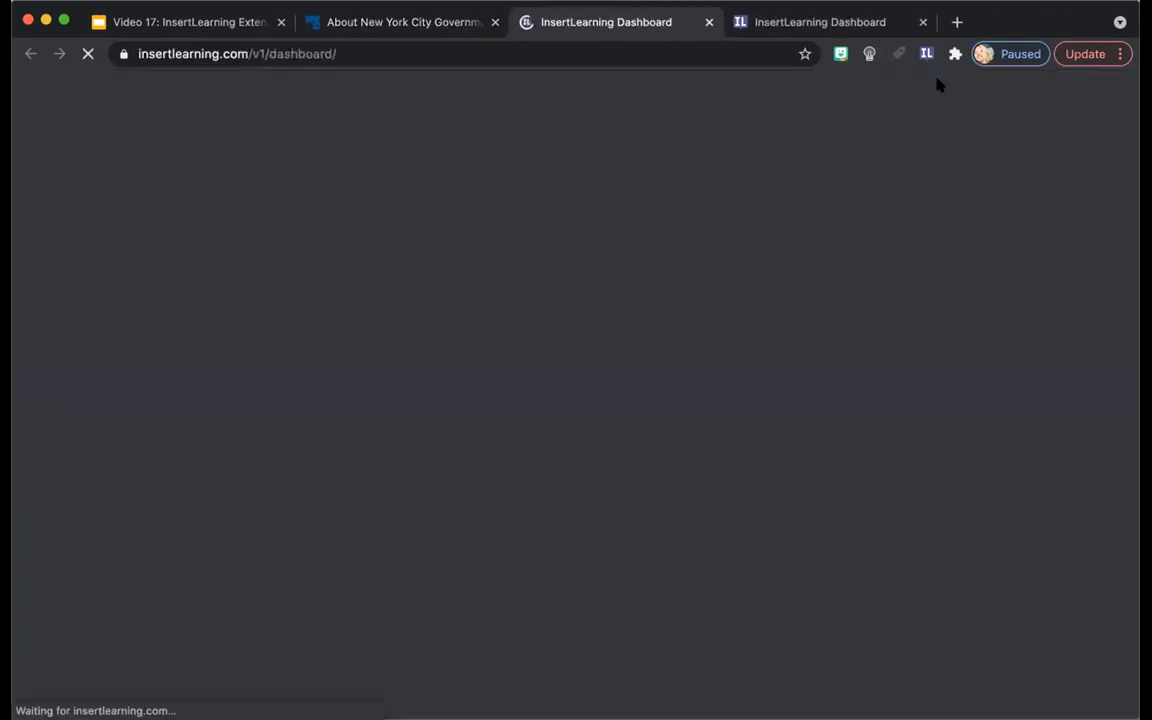
click(922, 21)
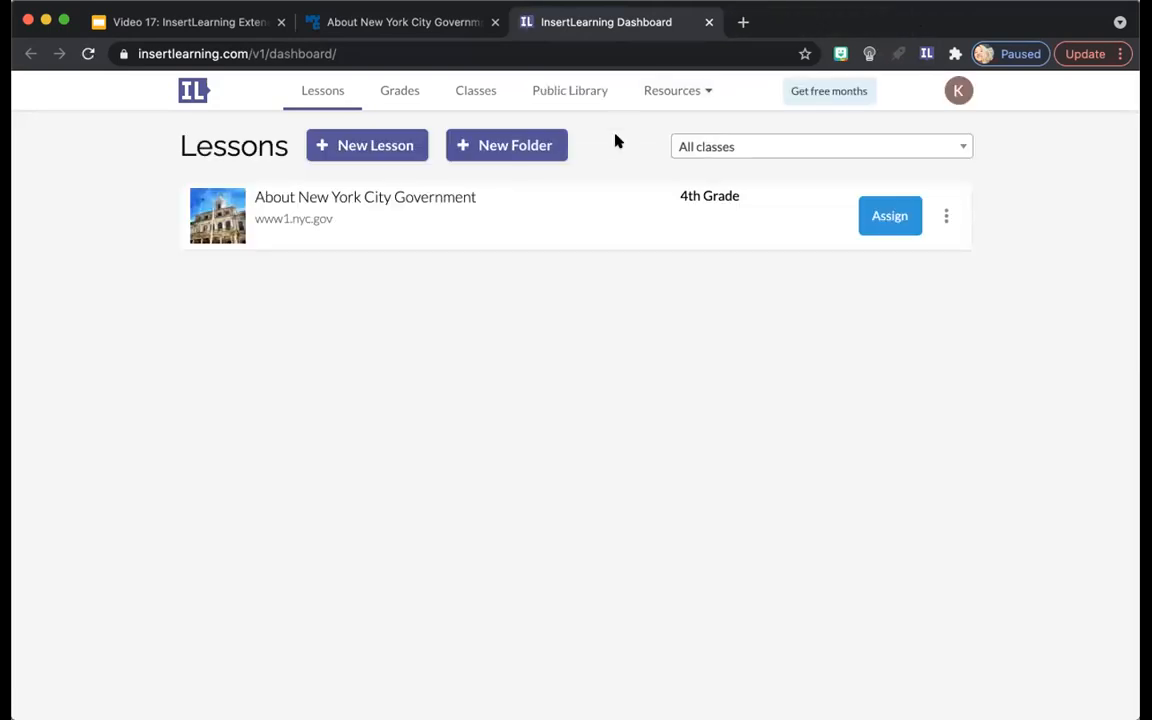
- Display the grades for the 4th Grade class and the About New York City Government lesson
click(401, 96)
click(393, 199)
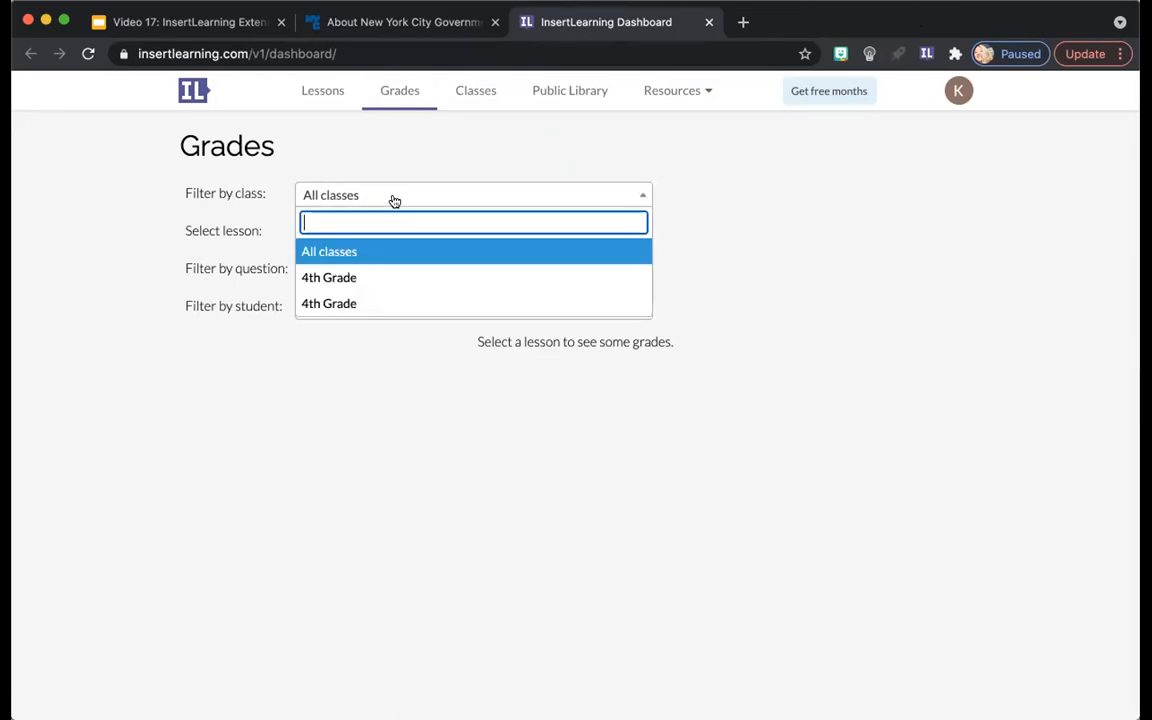
click(384, 275)
click(360, 236)
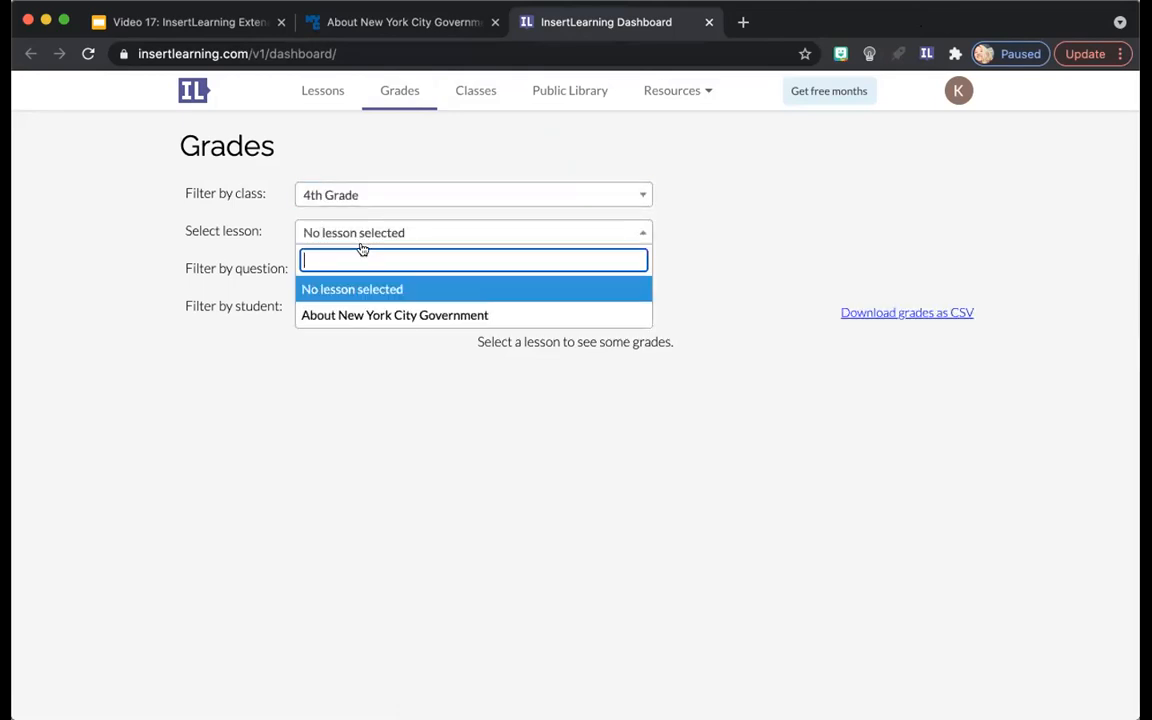
click(372, 311)
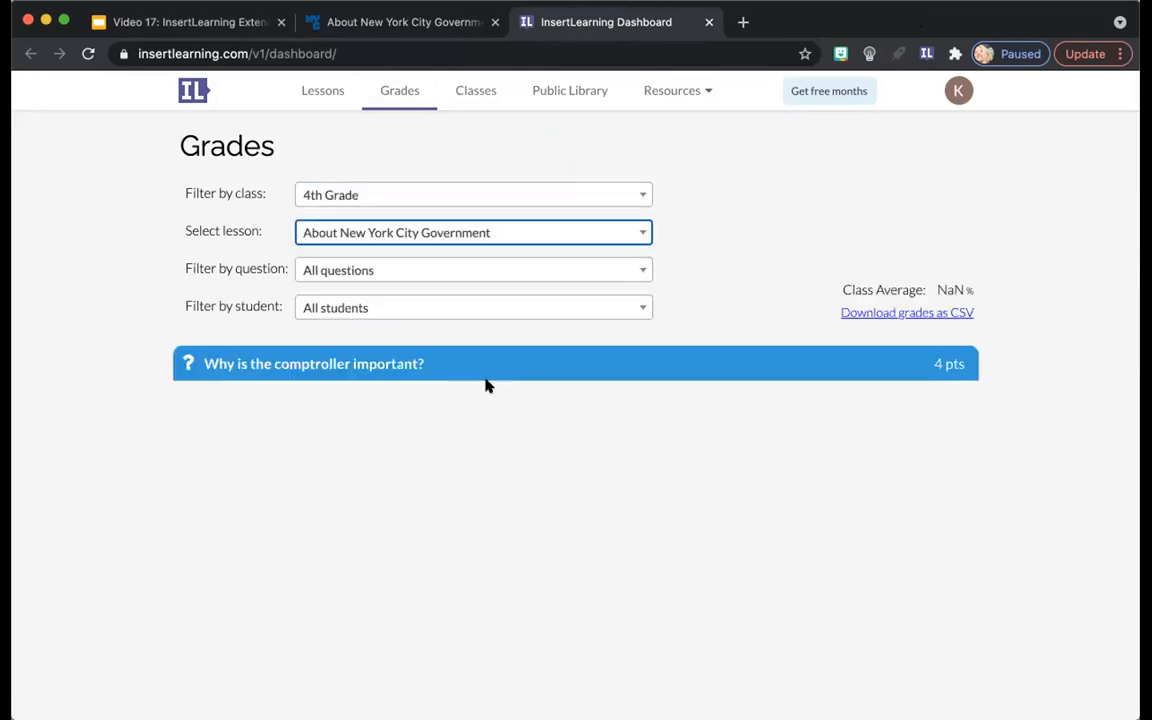